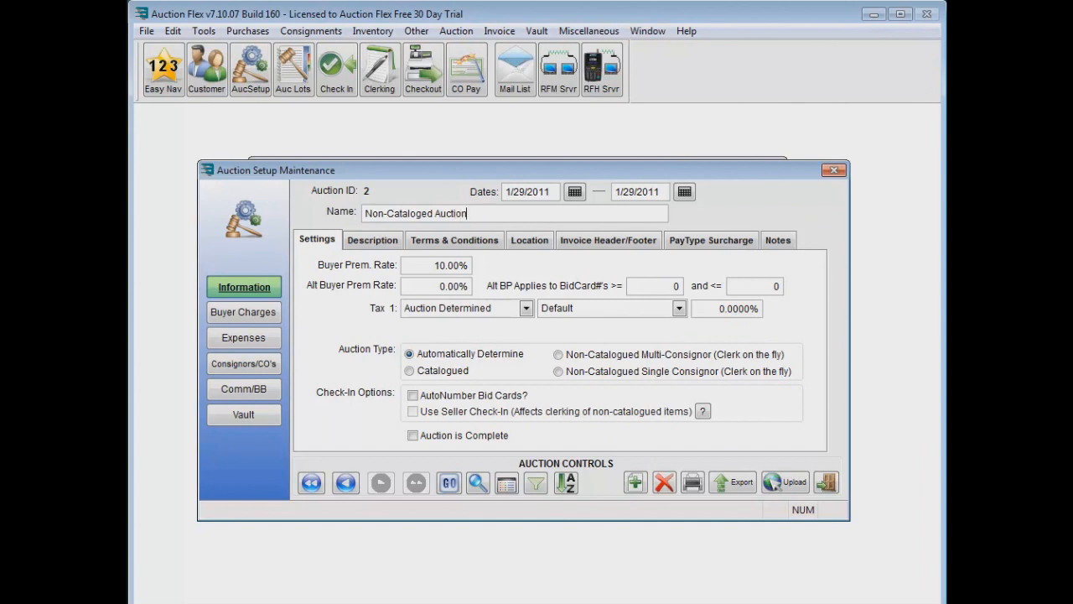
Step: Set the auction's Tax 1 rate to 6.5%, enable automatic bid card numbering, and close the auction setup
{"action": "key", "text": "Tab"}
{"action": "key", "text": "Tab"}
{"action": "key", "text": "Tab"}
{"action": "key", "text": "Tab"}
{"action": "key", "text": "Tab"}
{"action": "key", "text": "Tab"}
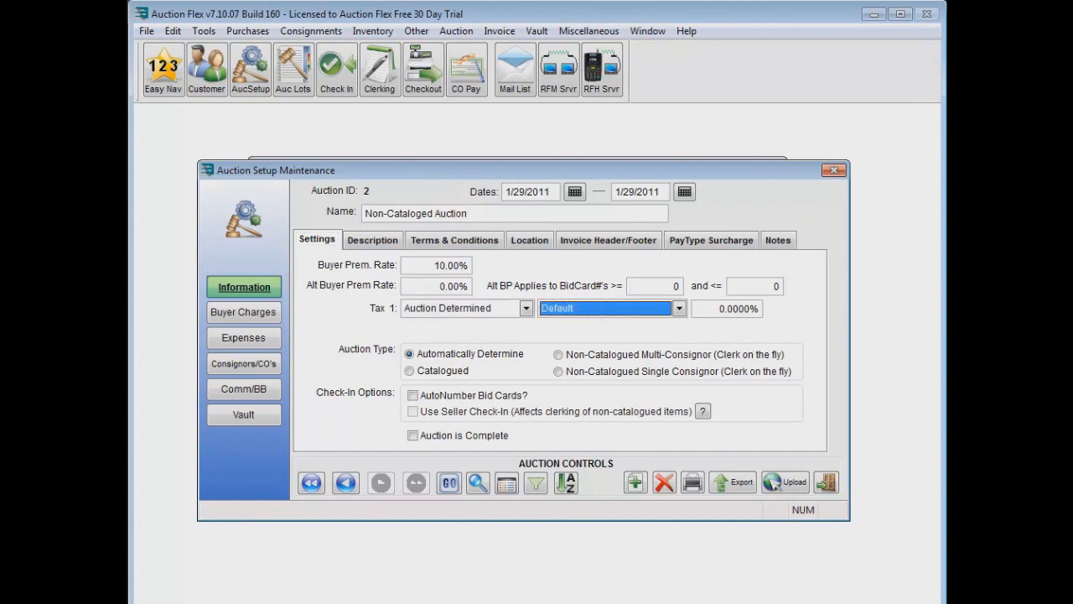
{"action": "type", "text": "6.5"}
{"action": "key", "text": "Tab"}
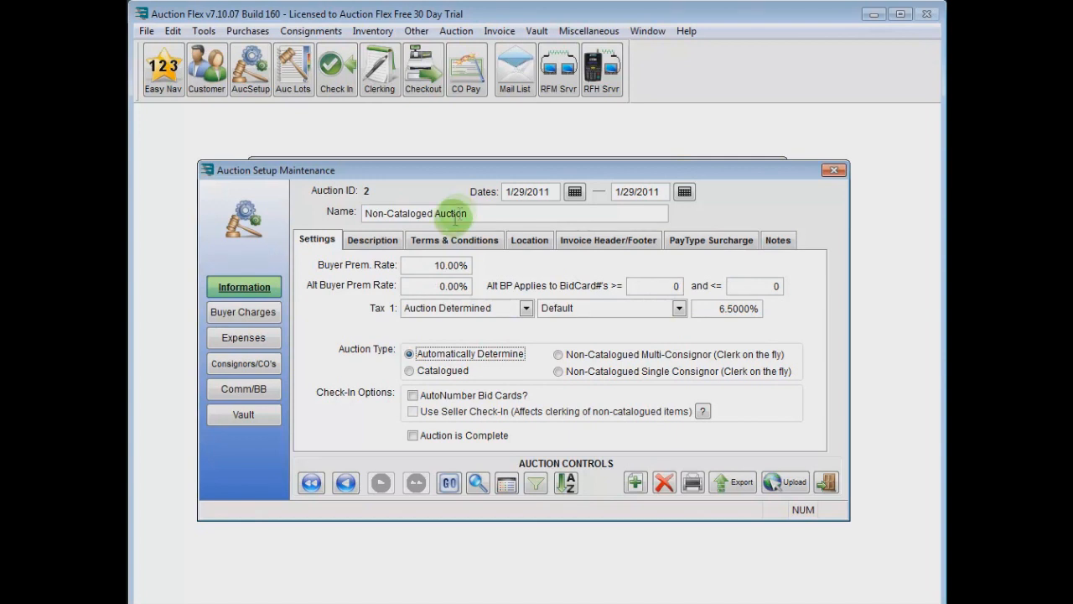
{"action": "left_click", "coordinate": [413, 395]}
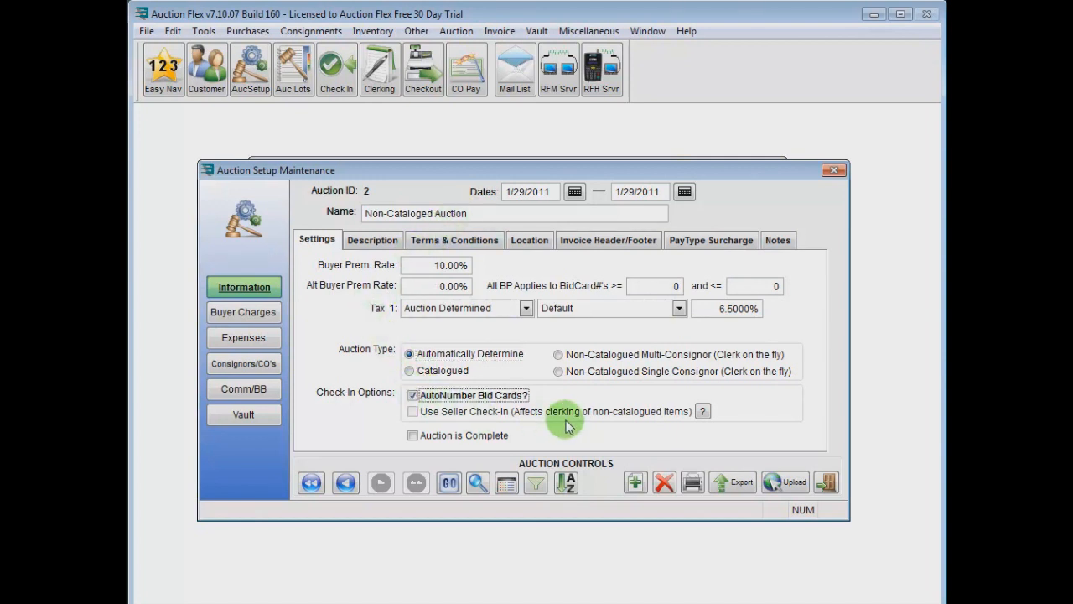
{"action": "left_click", "coordinate": [828, 491]}
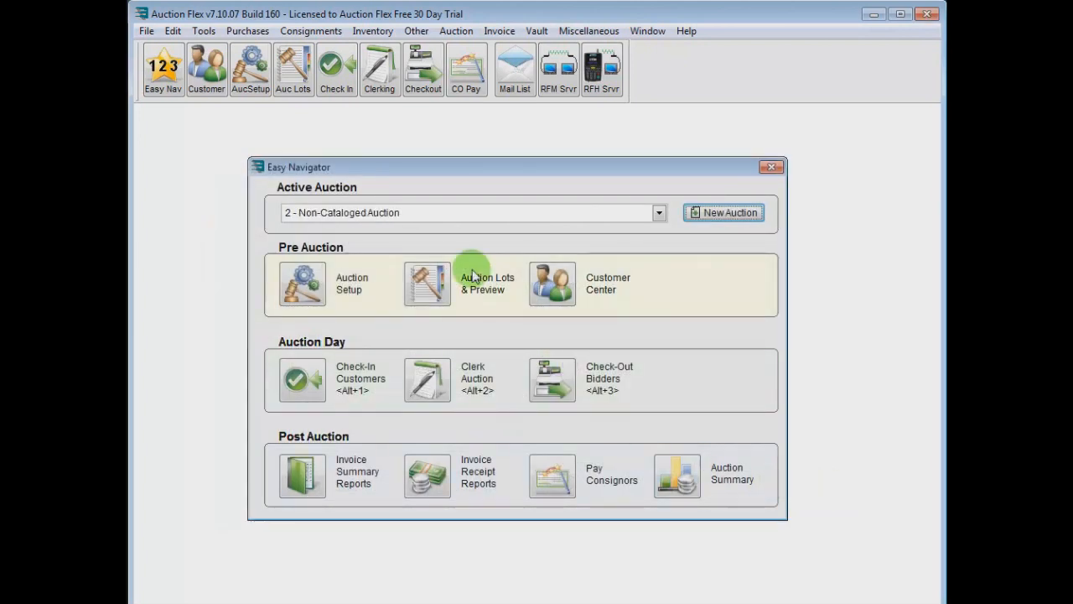
Step: Add a new customer record in the Customer Center and fill in the customer's first name, last name and street address
{"action": "left_click", "coordinate": [431, 285]}
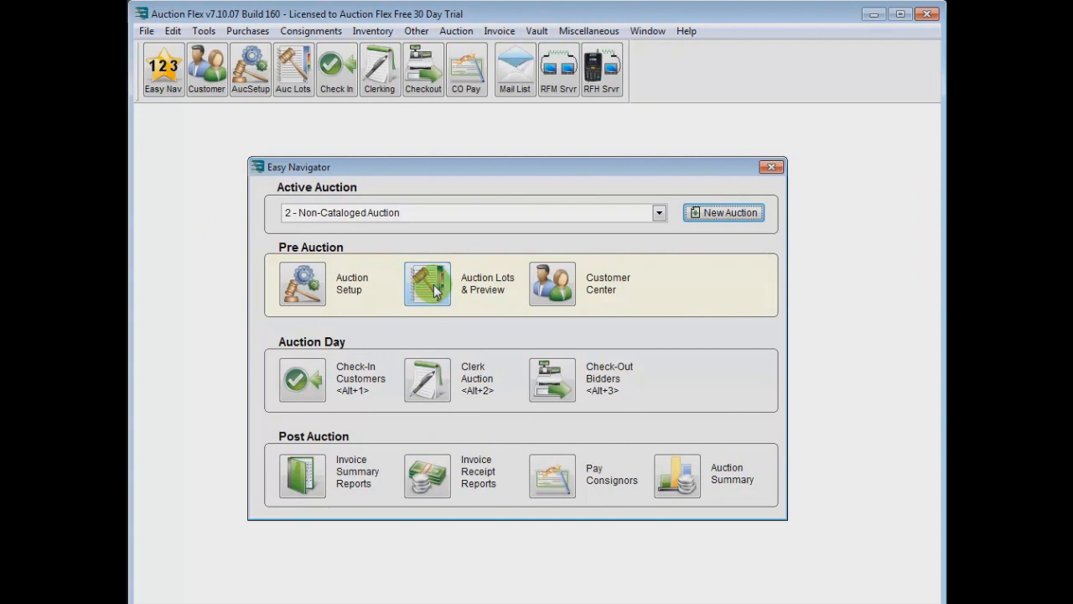
{"action": "left_click", "coordinate": [552, 287]}
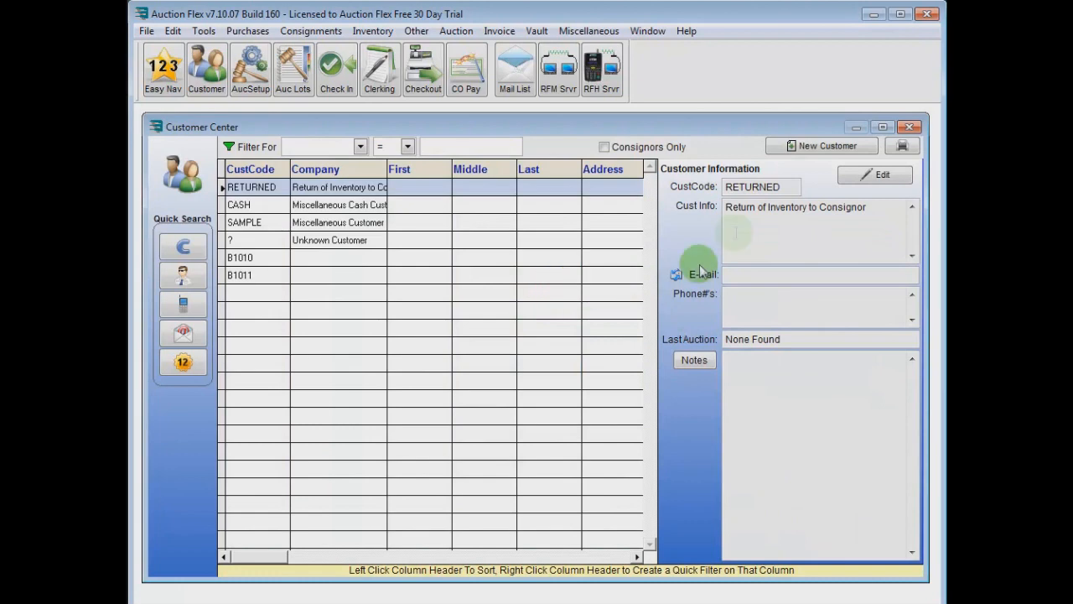
{"action": "left_click", "coordinate": [791, 147]}
{"action": "left_click", "coordinate": [612, 457]}
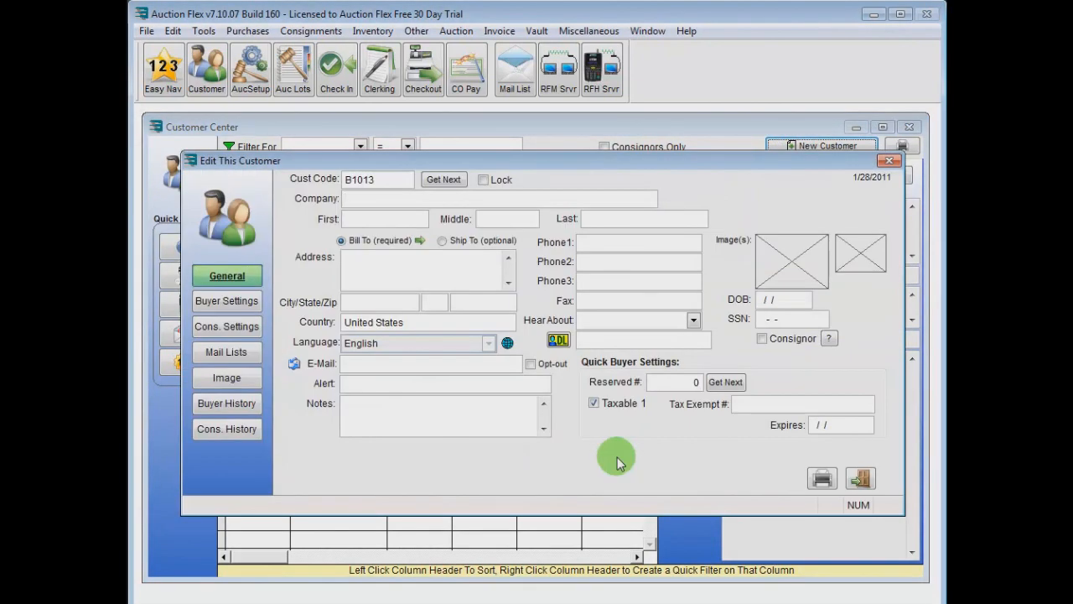
{"action": "type", "text": "Tester"}
{"action": "key", "text": "Tab"}
{"action": "type", "text": "Testerson"}
{"action": "key", "text": "Tab"}
{"action": "type", "text": "123 Main"}
{"action": "key", "text": "Tab"}
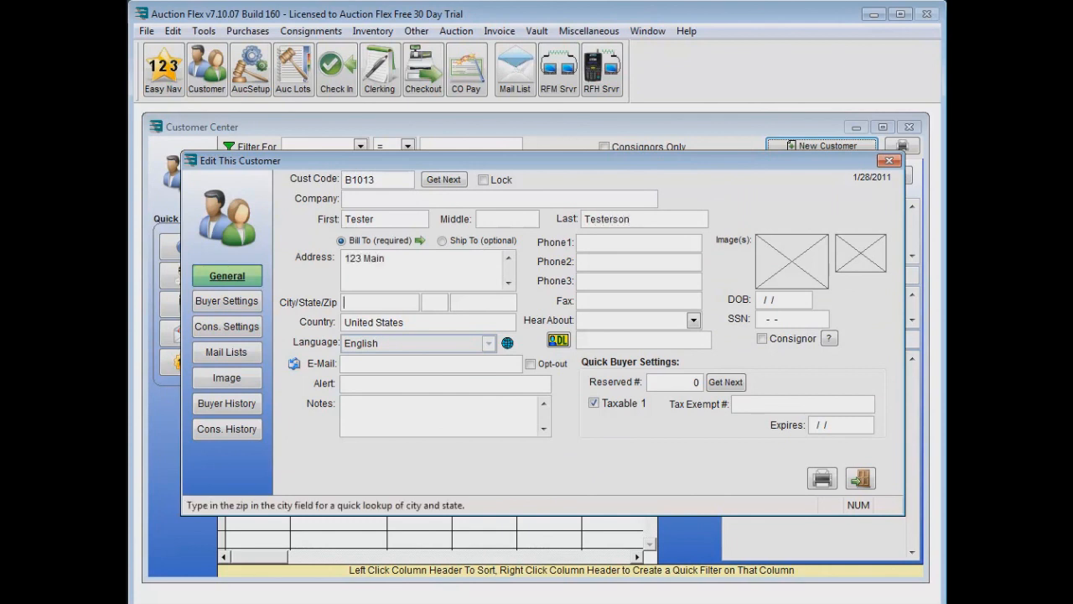
{"action": "key", "text": "Tab"}
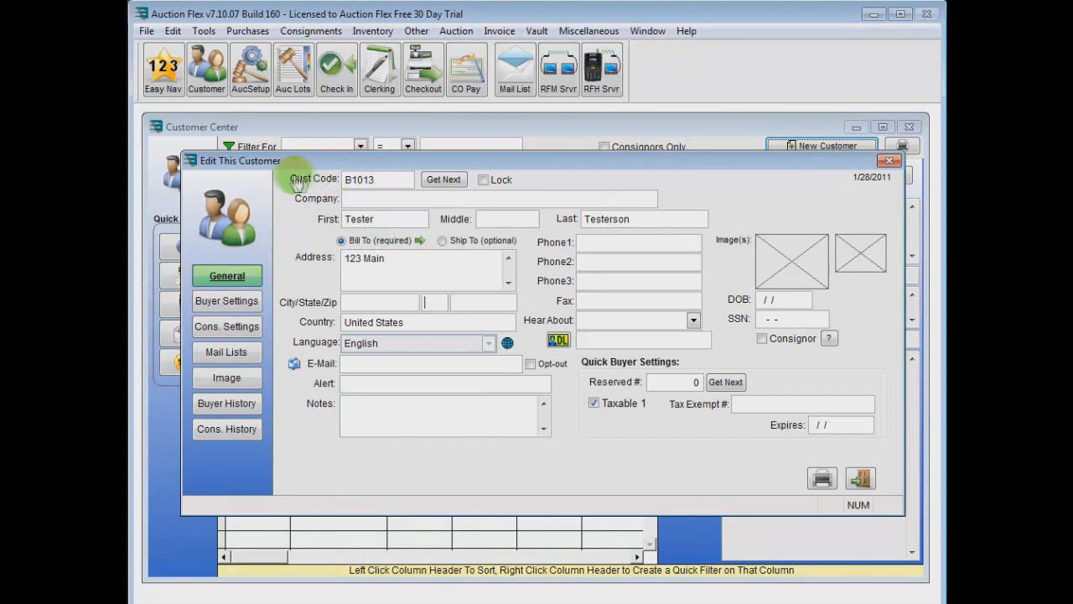
Step: Replace the new customer's code with TEST and save the record
{"action": "left_click_drag", "start_coordinate": [380, 179], "coordinate": [328, 180]}
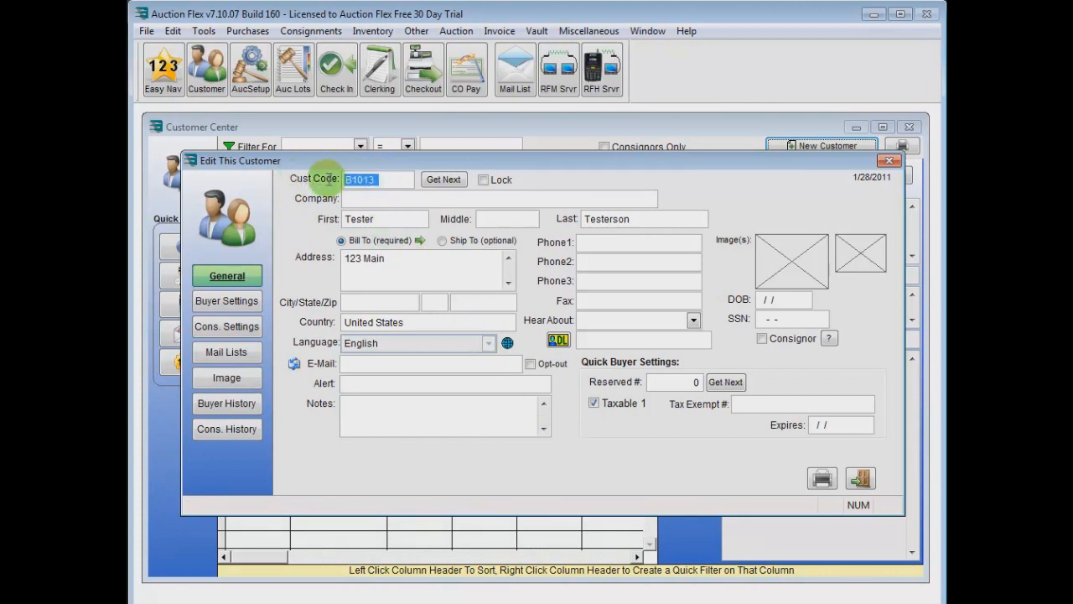
{"action": "type", "text": "TEST"}
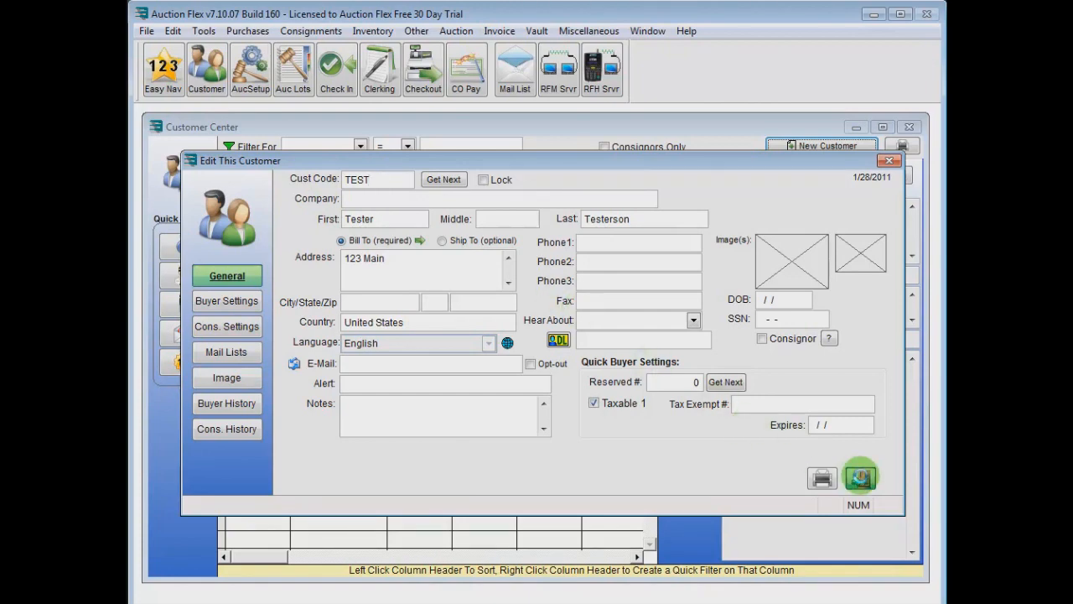
{"action": "left_click", "coordinate": [860, 478]}
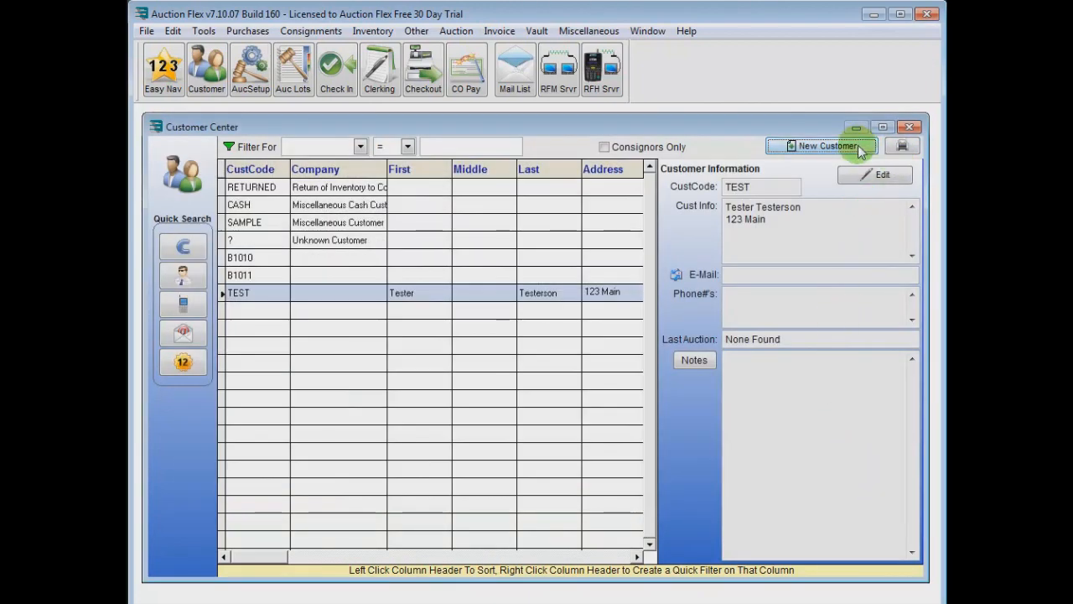
Step: Start a second new customer record and set its customer code to TEST1
{"action": "left_click", "coordinate": [826, 145]}
{"action": "left_click", "coordinate": [620, 455]}
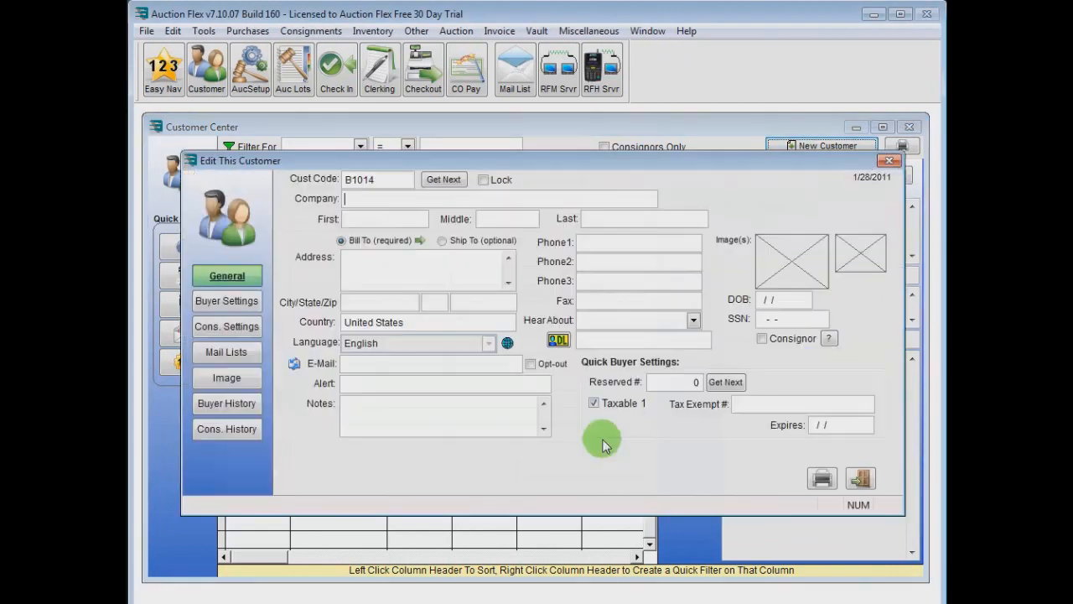
{"action": "left_click", "coordinate": [397, 178]}
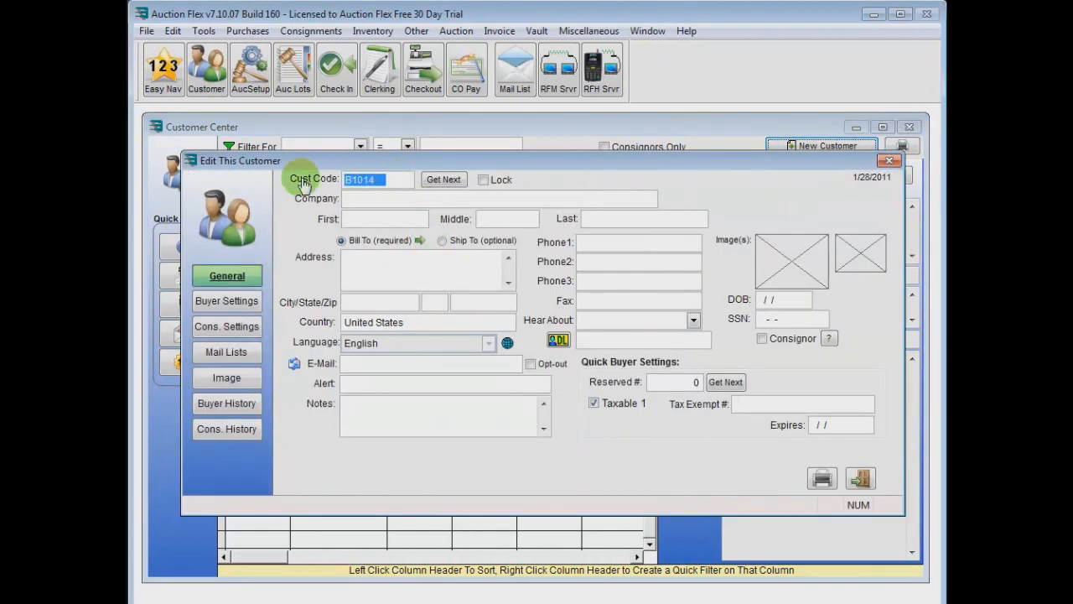
{"action": "type", "text": "TEST1"}
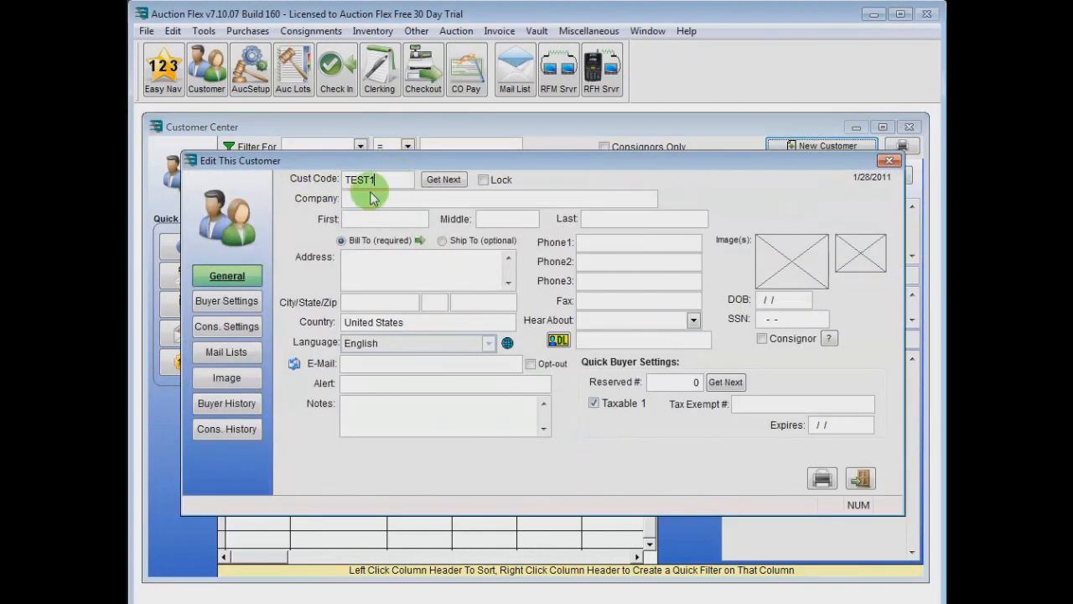
Step: Fill in the TEST1 customer's first and last name, save the record, and close the Customer Center
{"action": "left_click", "coordinate": [371, 218]}
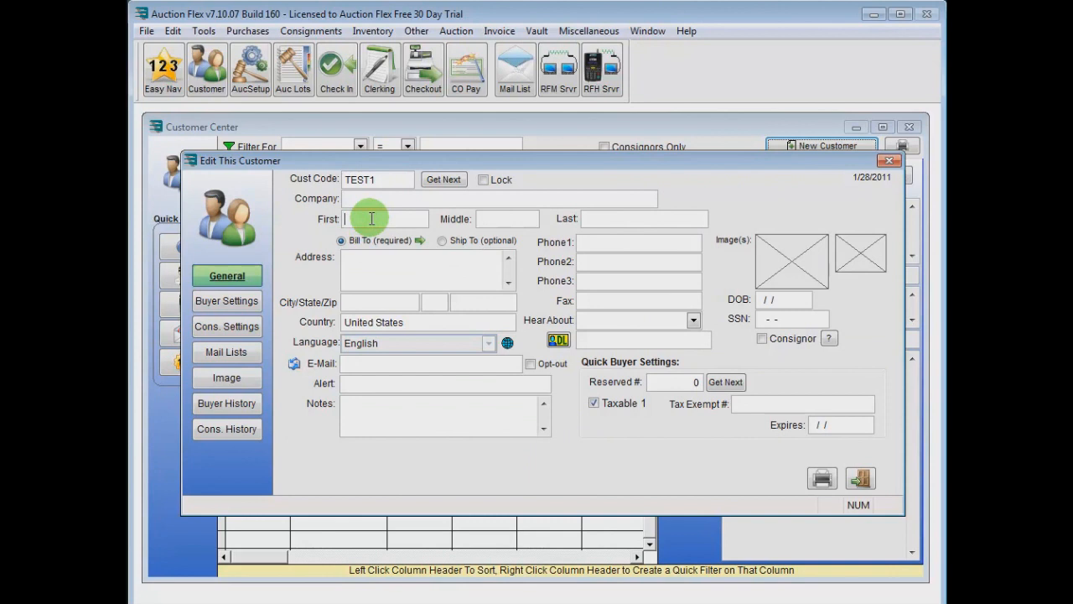
{"action": "type", "text": "Test"}
{"action": "key", "text": "Tab"}
{"action": "type", "text": "Consignor"}
{"action": "key", "text": "Tab"}
{"action": "left_click", "coordinate": [860, 478]}
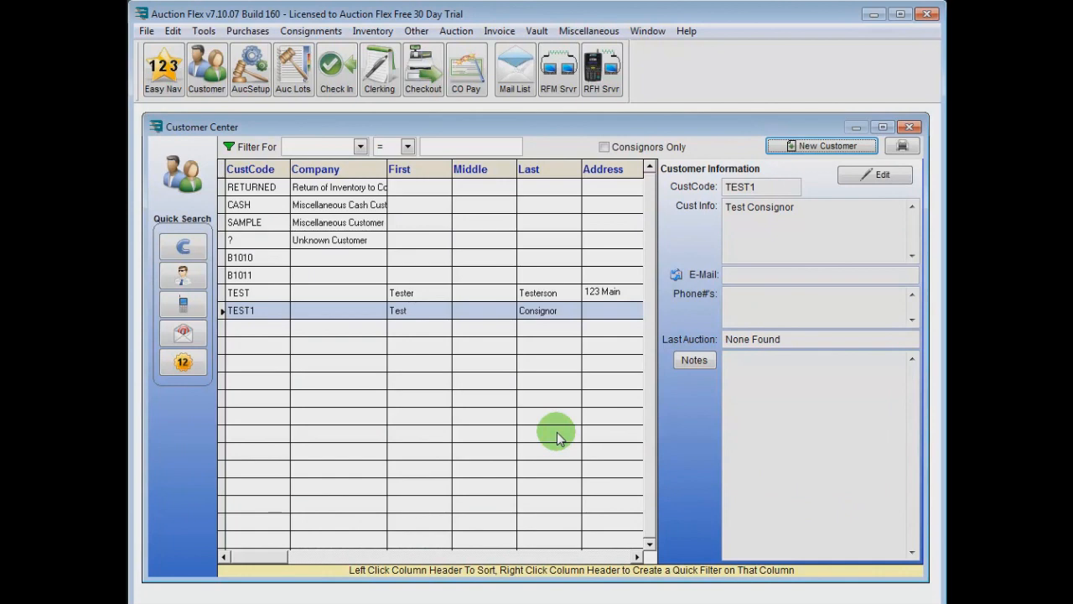
{"action": "left_click", "coordinate": [910, 127]}
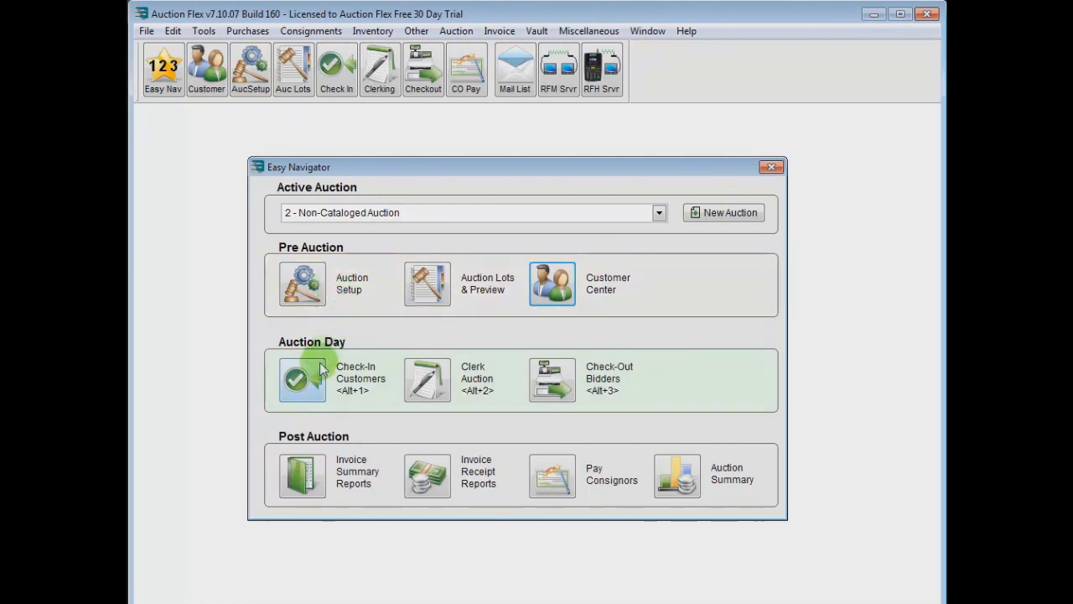
Step: Check in a brand-new buyer for the auction, entering the buyer's first and last name
{"action": "left_click", "coordinate": [313, 390]}
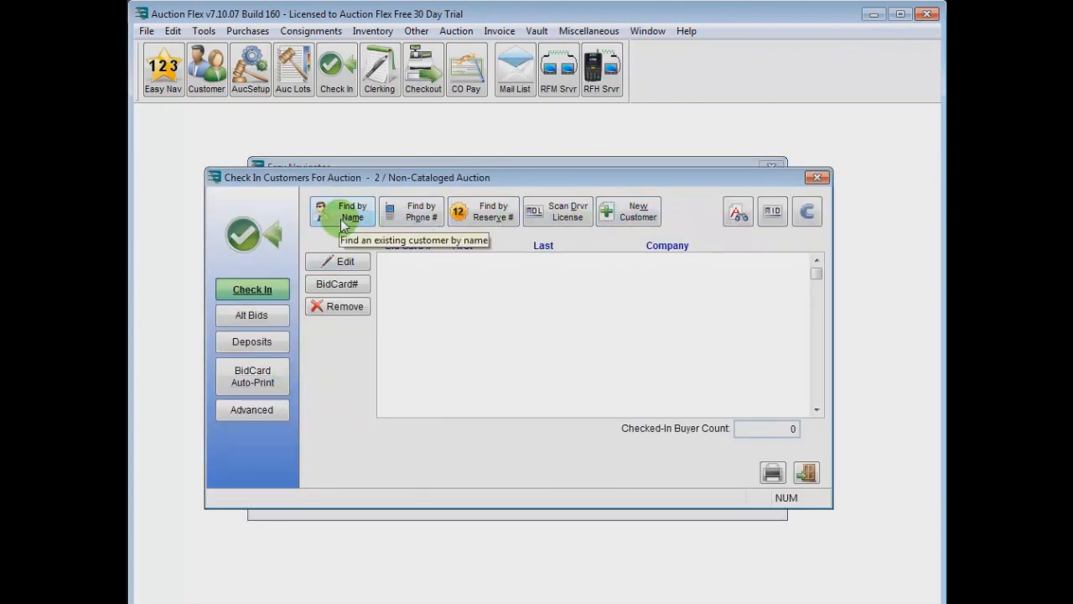
{"action": "left_click", "coordinate": [621, 212]}
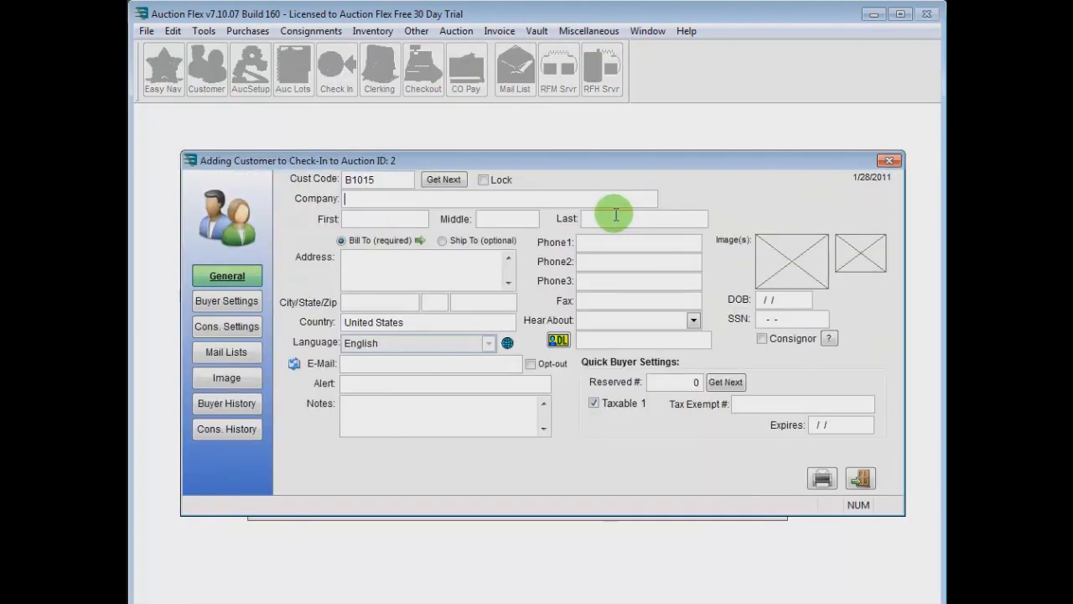
{"action": "type", "text": "Buyer"}
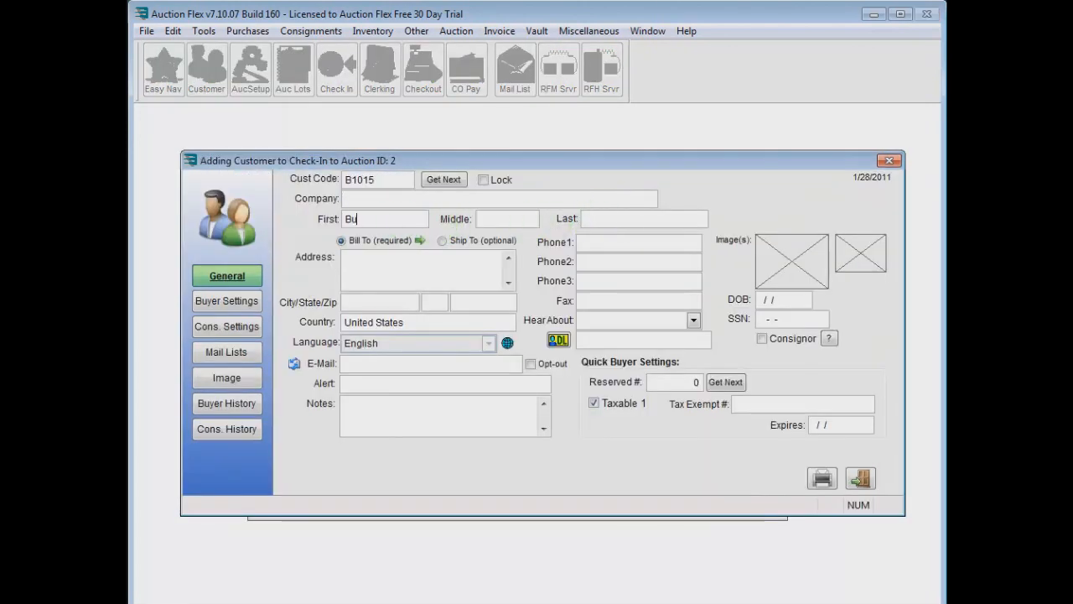
{"action": "key", "text": "Tab"}
{"action": "type", "text": "Buyerson"}
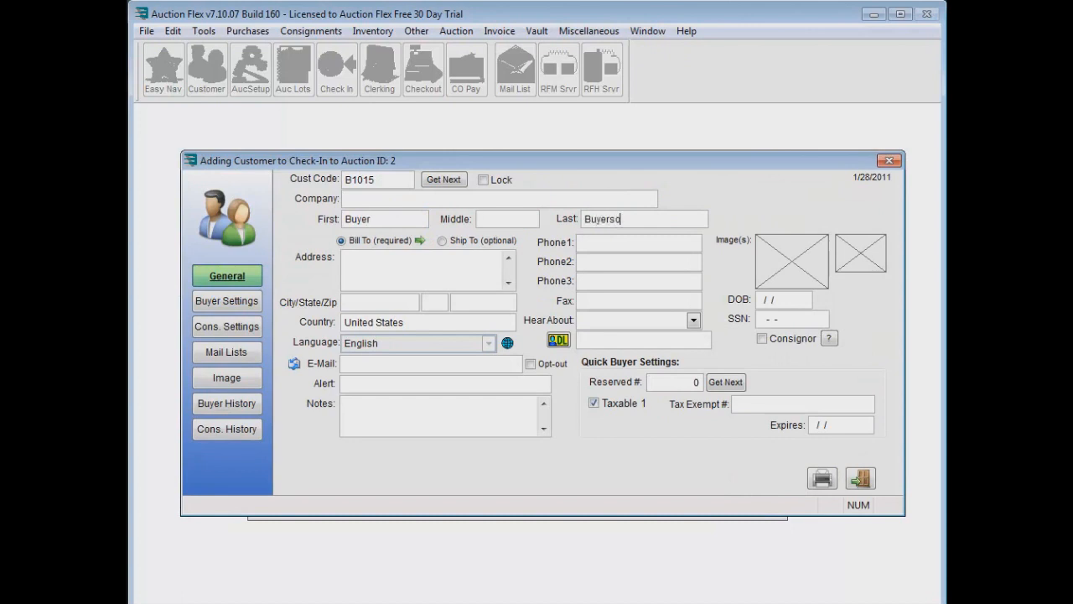
{"action": "left_click", "coordinate": [861, 478]}
{"action": "left_click", "coordinate": [748, 462]}
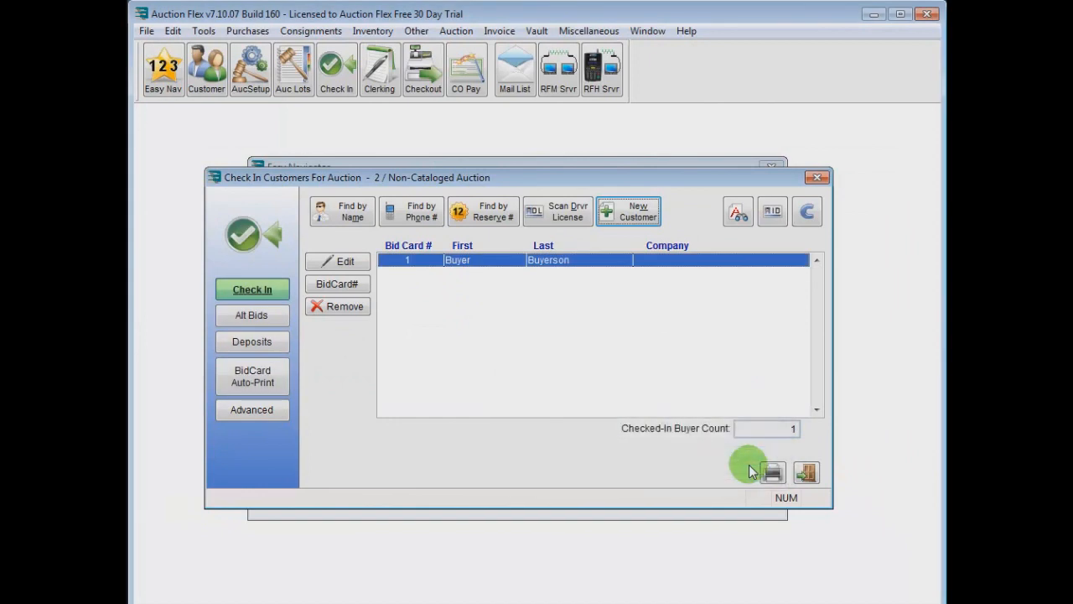
Step: Find existing customers by the name "misc", check in the Miscellaneous Cash Customer, and close the check-in window
{"action": "left_click", "coordinate": [350, 216]}
{"action": "type", "text": "misc"}
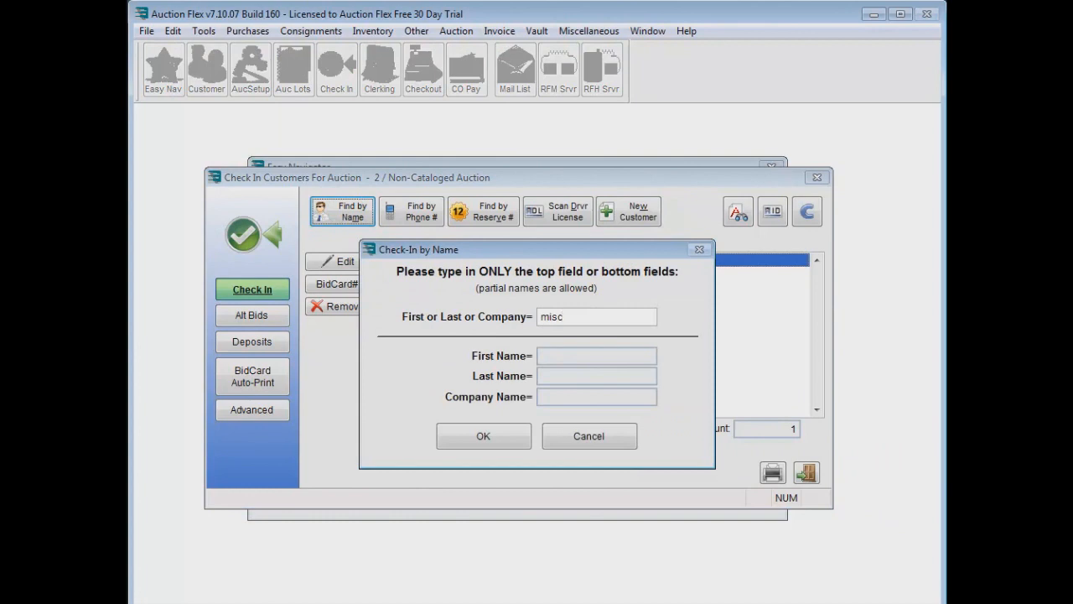
{"action": "key", "text": "Return"}
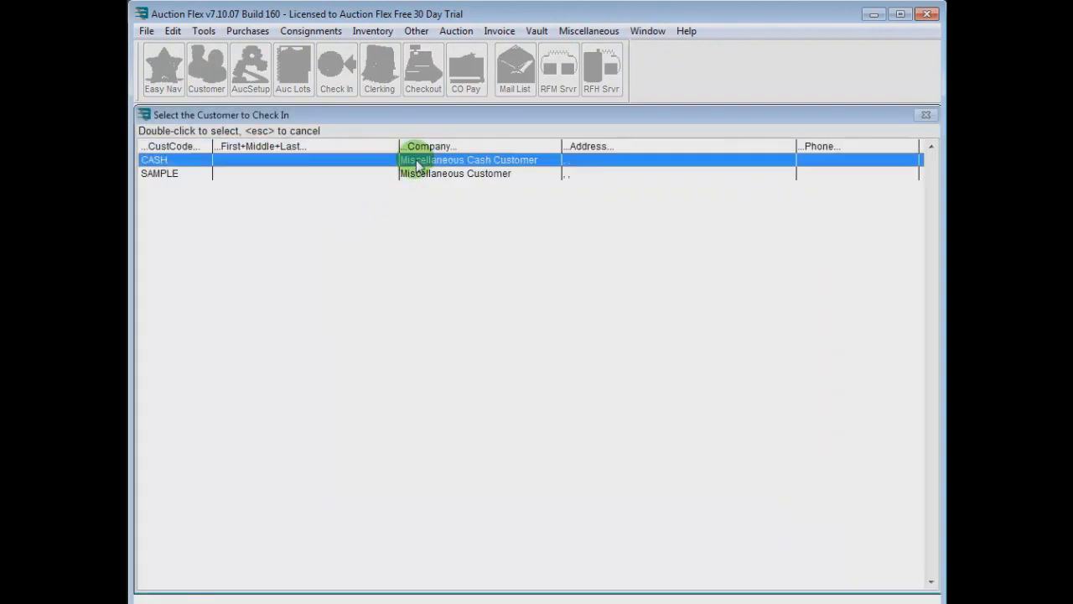
{"action": "left_click", "coordinate": [415, 177]}
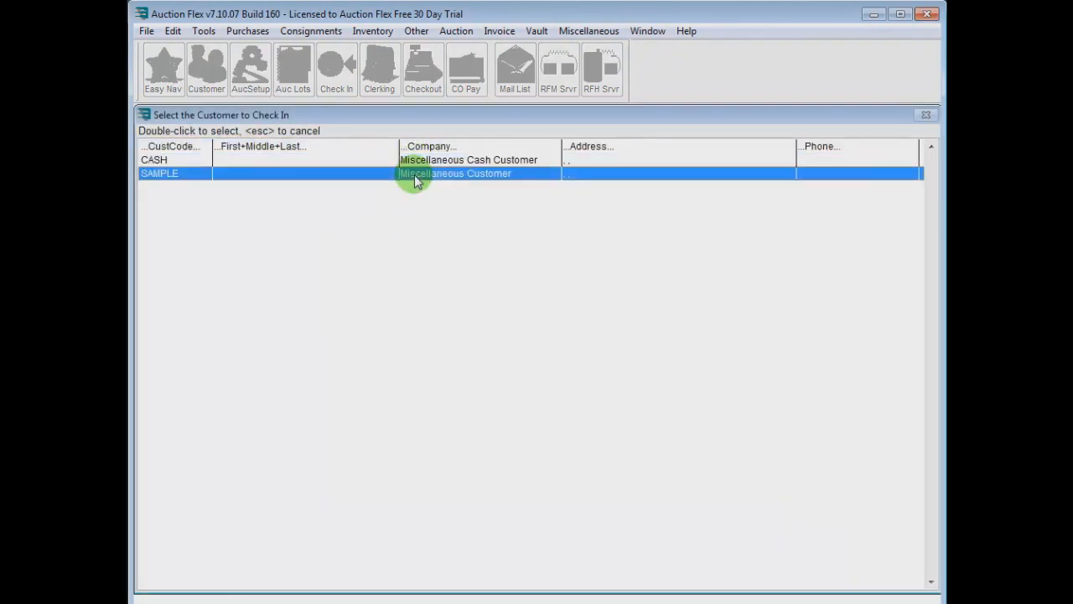
{"action": "double_click", "coordinate": [416, 160]}
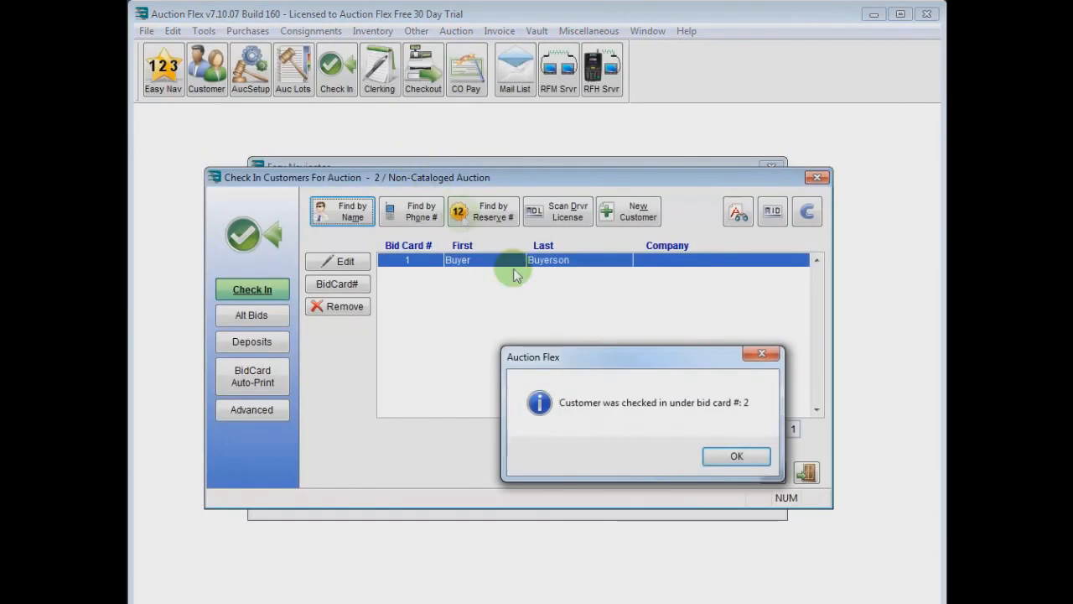
{"action": "left_click", "coordinate": [732, 455]}
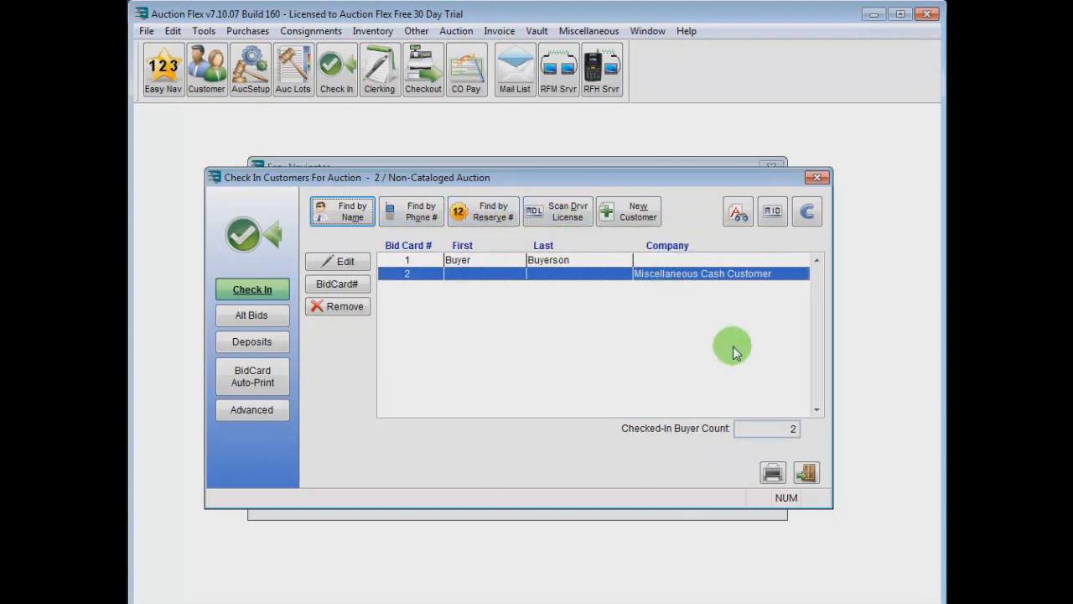
{"action": "left_click", "coordinate": [806, 473]}
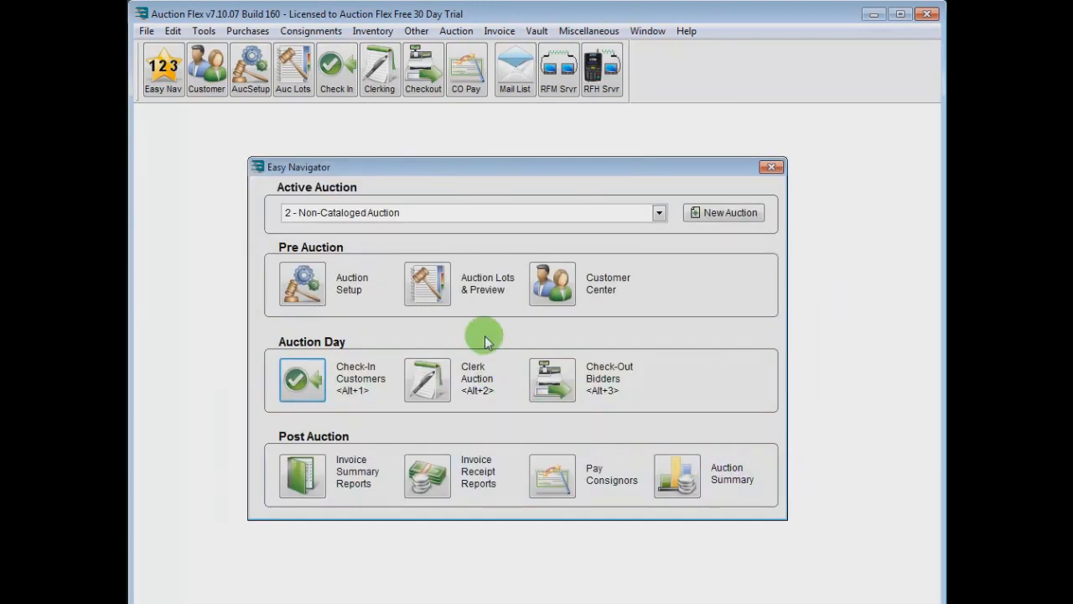
Step: Open the clerking grid for the auction in the widescreen layout that shows buyer names
{"action": "left_click", "coordinate": [424, 385]}
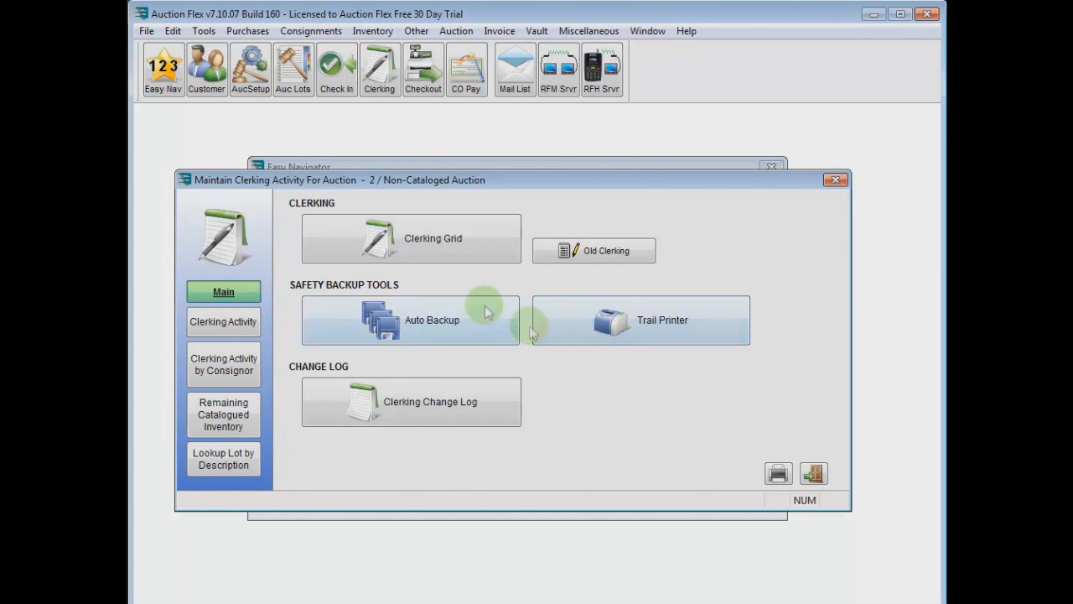
{"action": "left_click", "coordinate": [419, 253]}
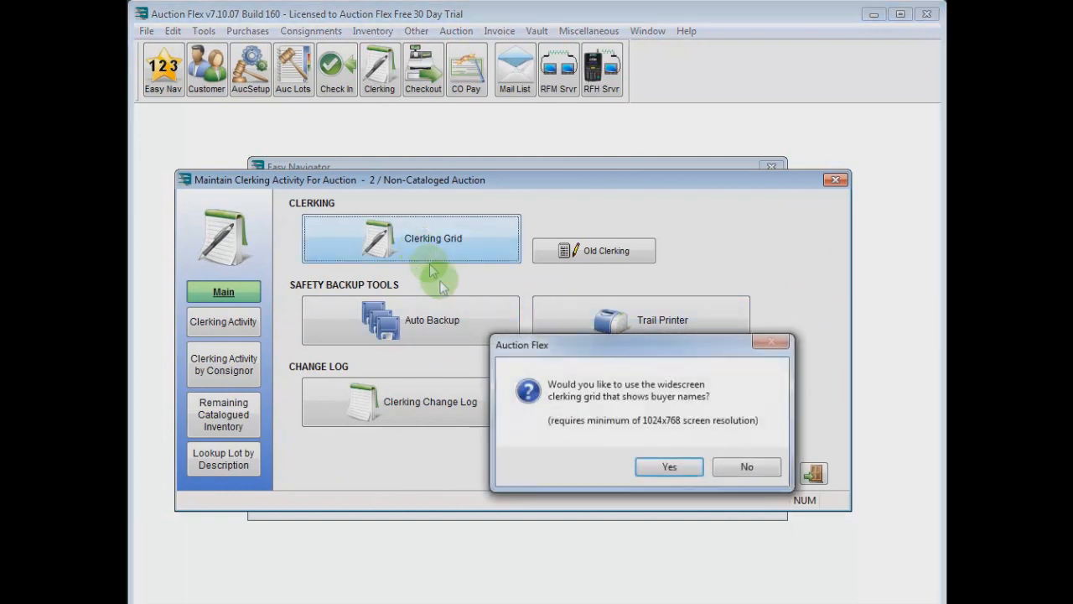
{"action": "left_click", "coordinate": [667, 465]}
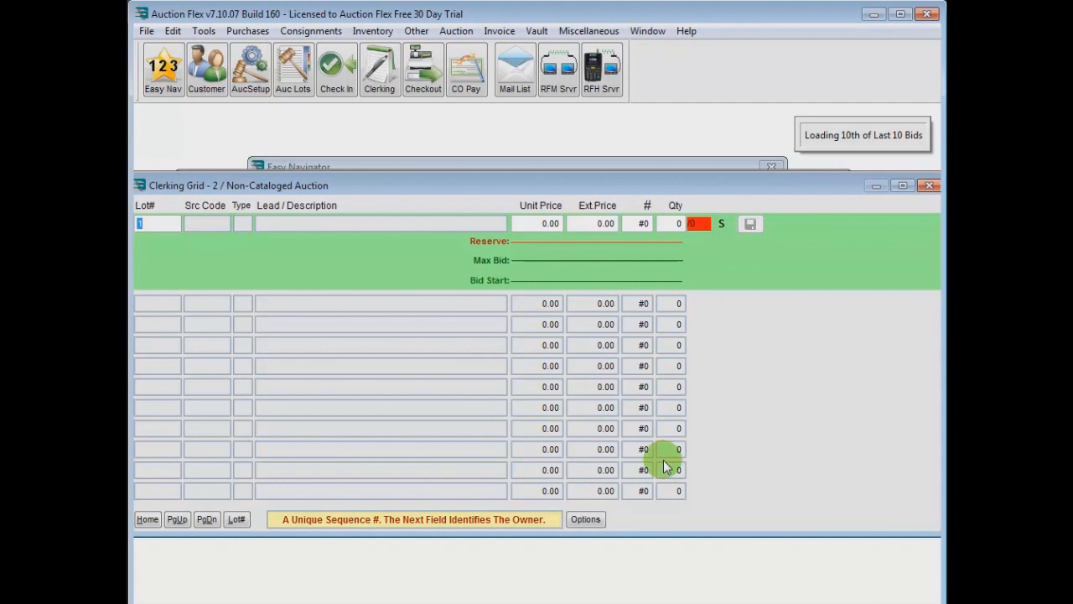
Step: Clerk and save lot 1 with source code TEST, description "Test Item", unit price 10, bidder 1 and quantity 1
{"action": "key", "text": "Return"}
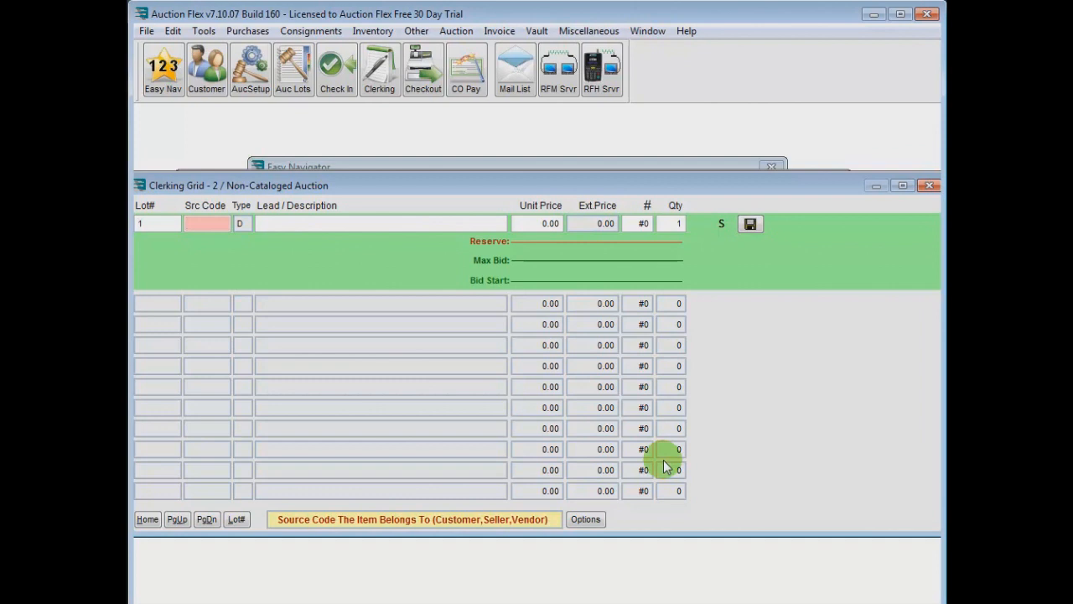
{"action": "type", "text": "TEST"}
{"action": "key", "text": "Return"}
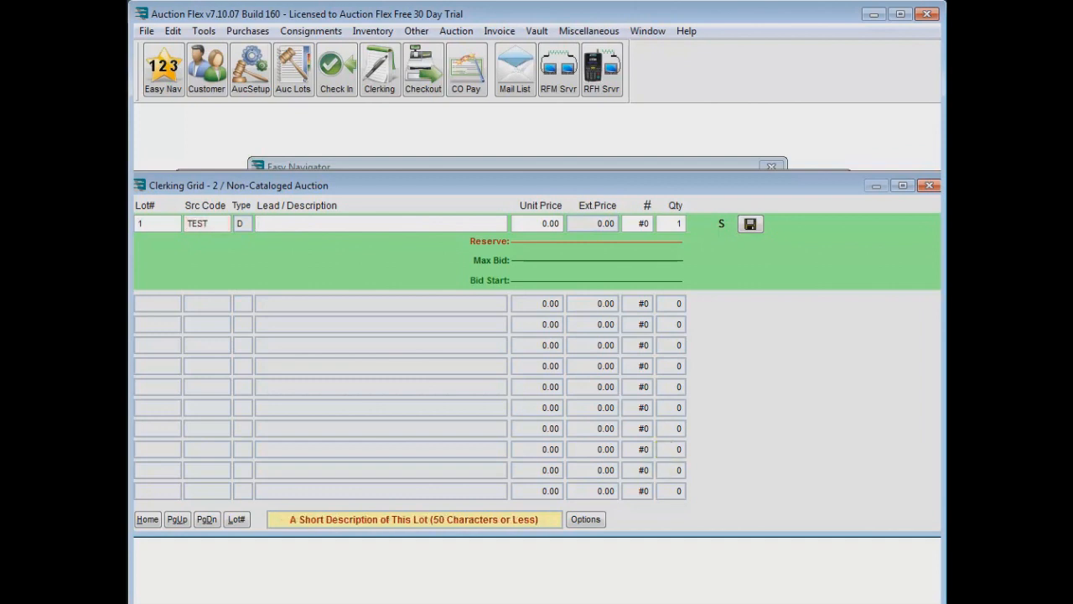
{"action": "type", "text": "Test Item"}
{"action": "key", "text": "Return"}
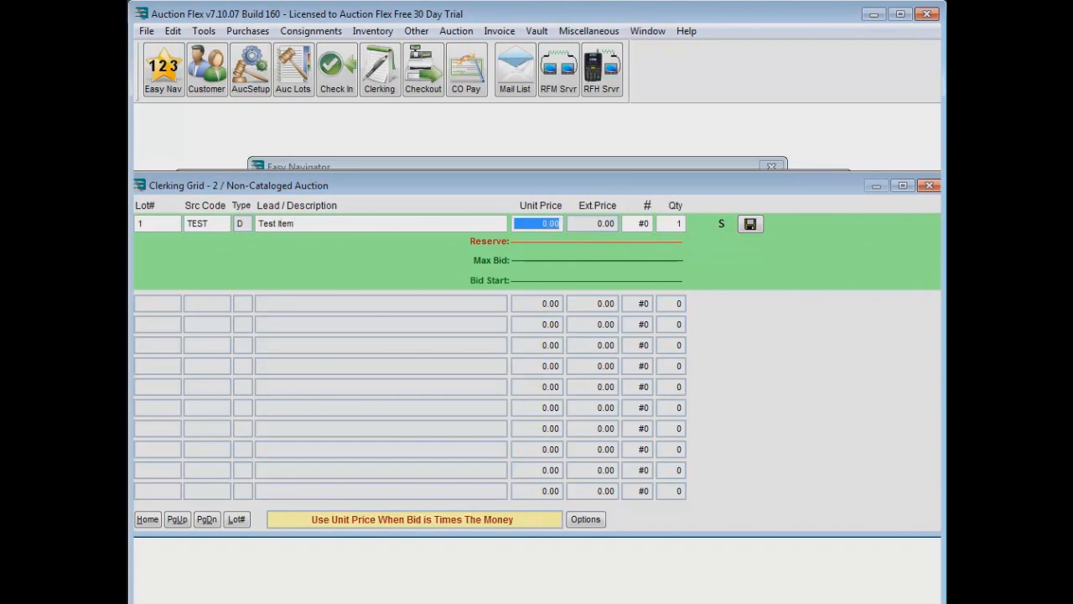
{"action": "type", "text": "10"}
{"action": "key", "text": "Return"}
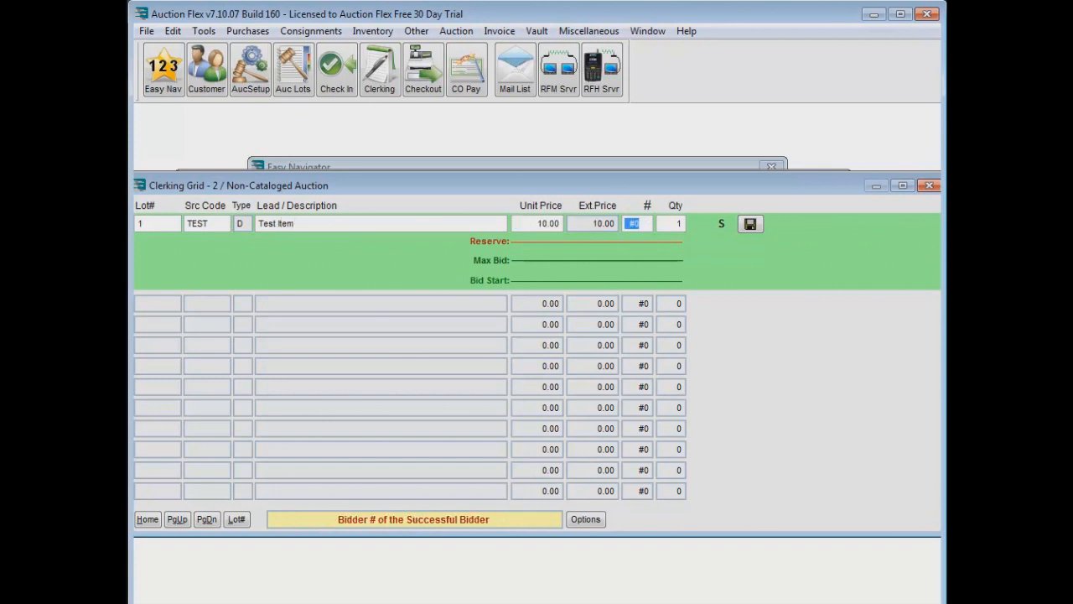
{"action": "type", "text": "1"}
{"action": "key", "text": "Return"}
{"action": "key", "text": "Return"}
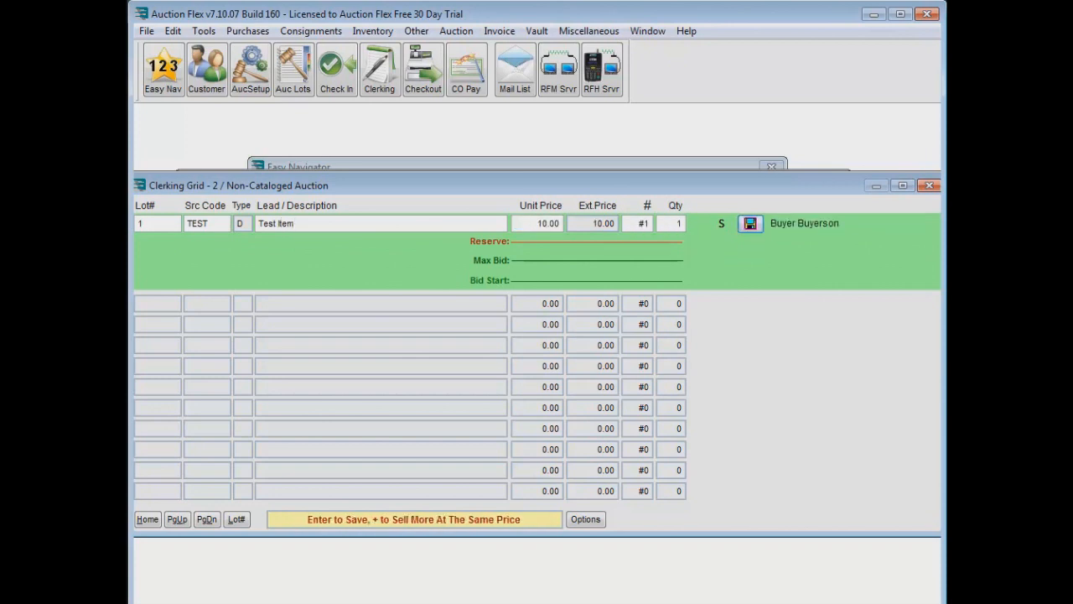
{"action": "key", "text": "Return"}
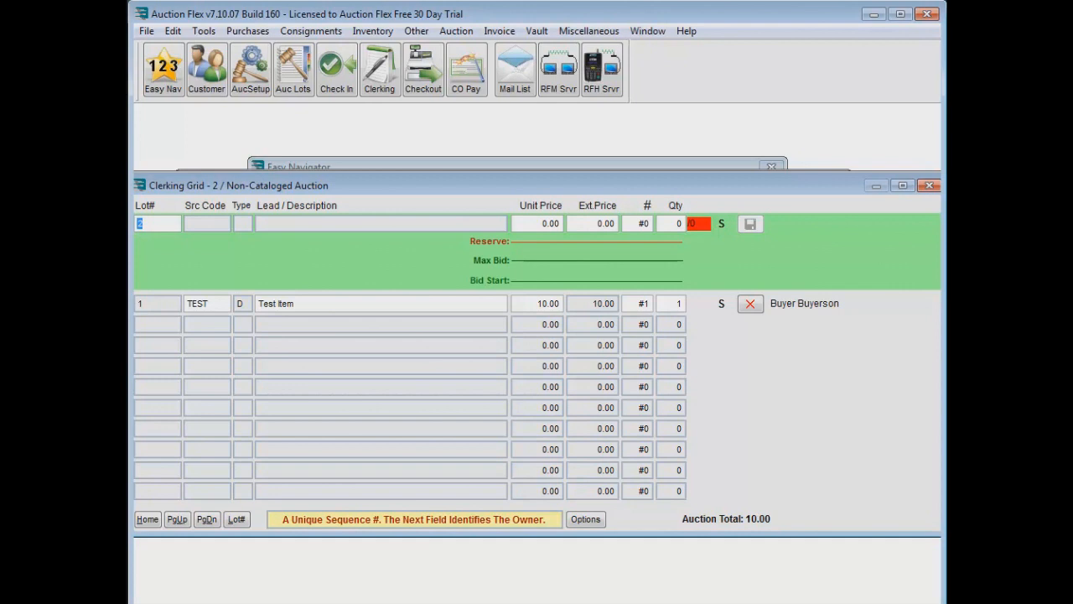
Step: Clerk and save lot 2 for source TEST with description "Short Description", unit price 20, bidder 2 and quantity 2
{"action": "key", "text": "Return"}
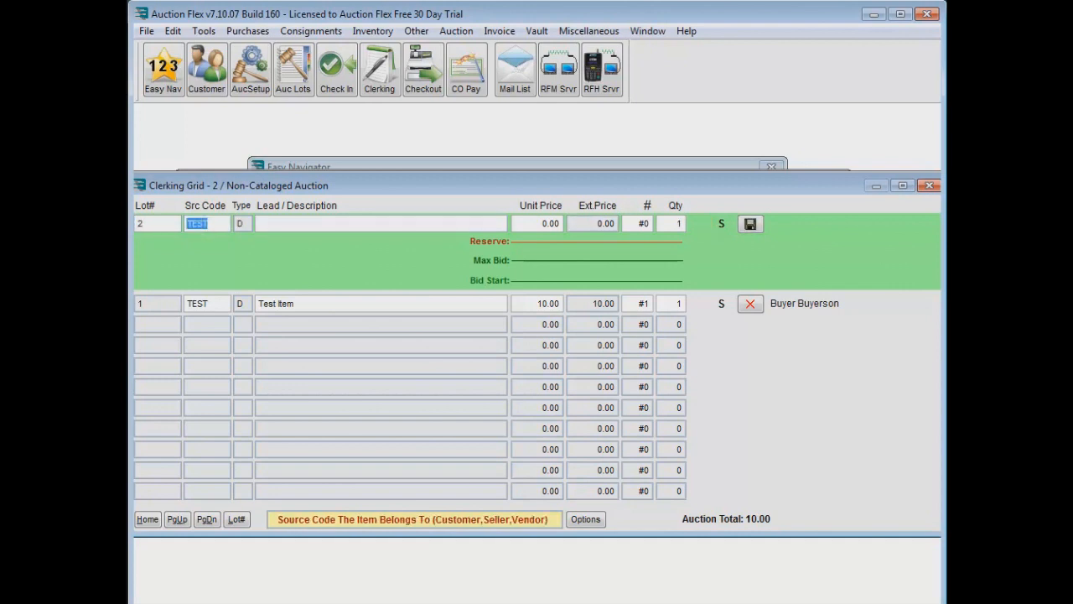
{"action": "key", "text": "Return"}
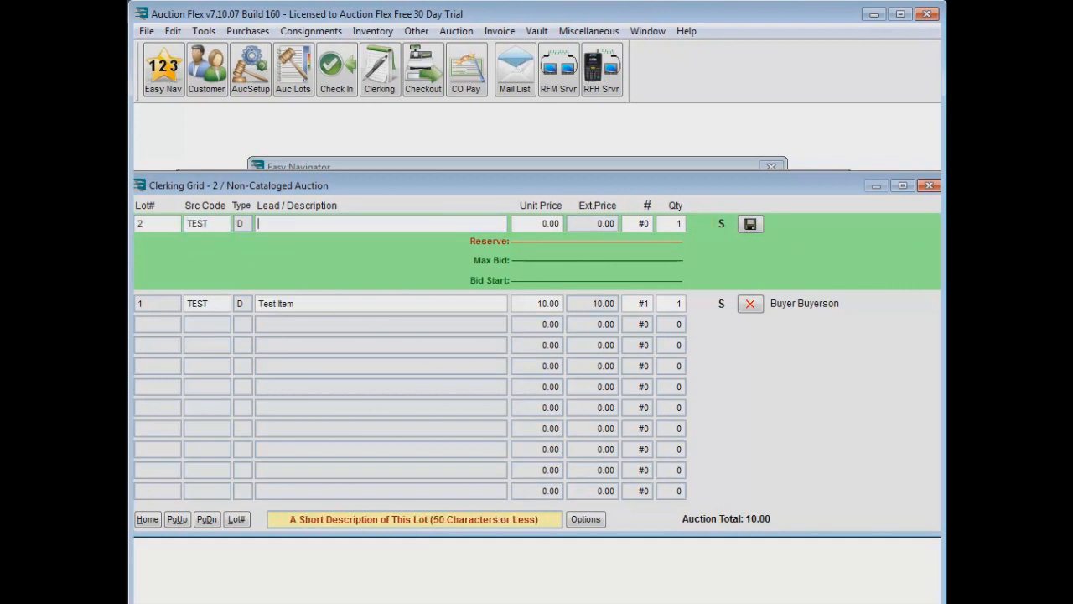
{"action": "type", "text": "Short Description"}
{"action": "key", "text": "Return"}
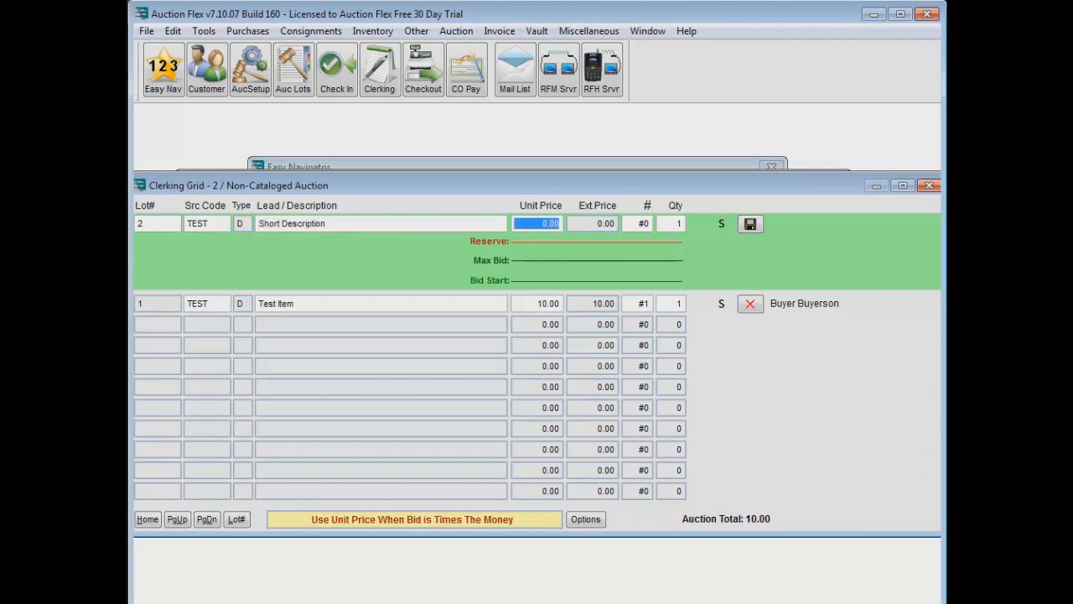
{"action": "type", "text": "20"}
{"action": "key", "text": "Return"}
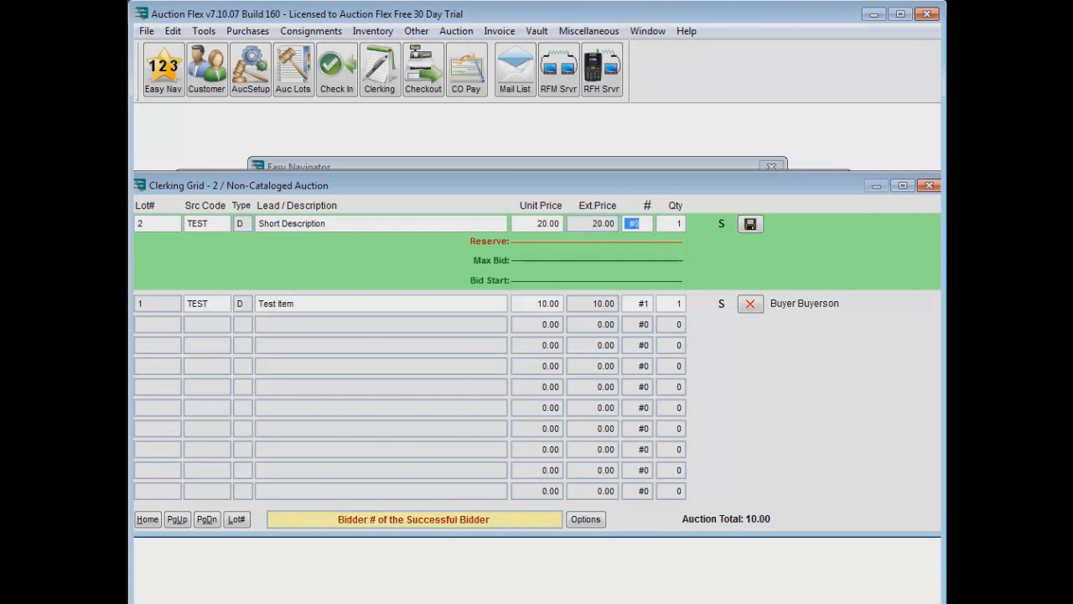
{"action": "type", "text": "2"}
{"action": "key", "text": "Return"}
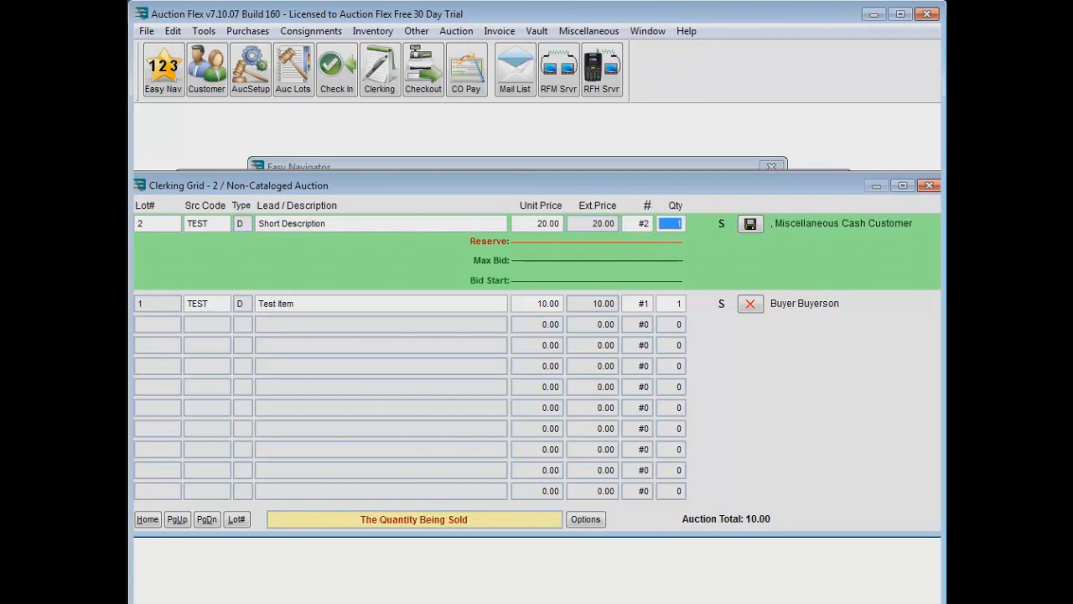
{"action": "type", "text": "2"}
{"action": "key", "text": "Return"}
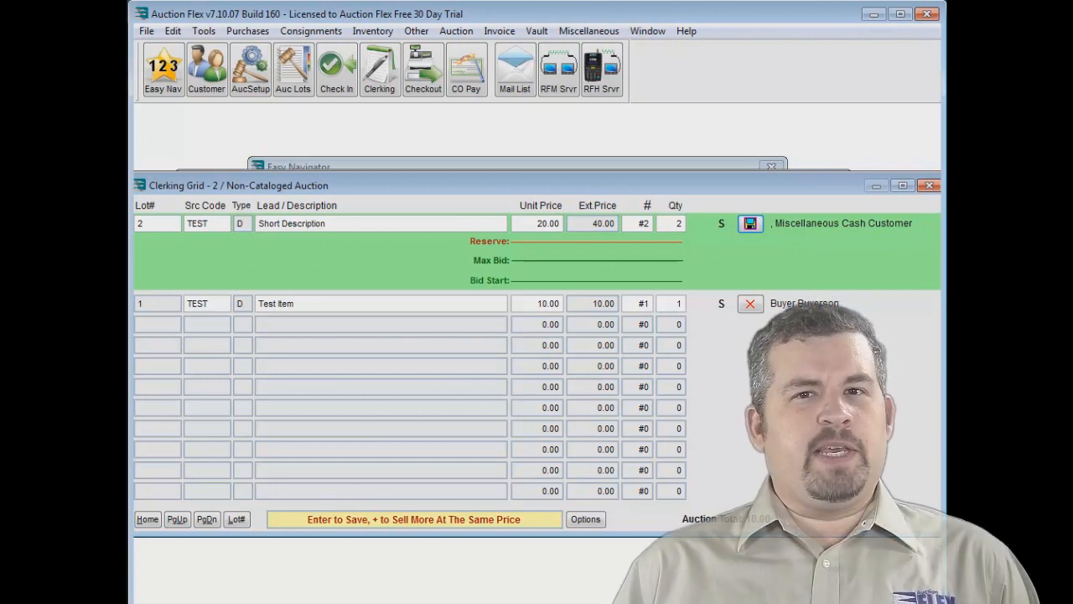
{"action": "key", "text": "Return"}
Step: Enter lot 3 for source code TEST1 with description "Choice Item", unit price 10, bidder 1 and quantity 6
{"action": "key", "text": "Return"}
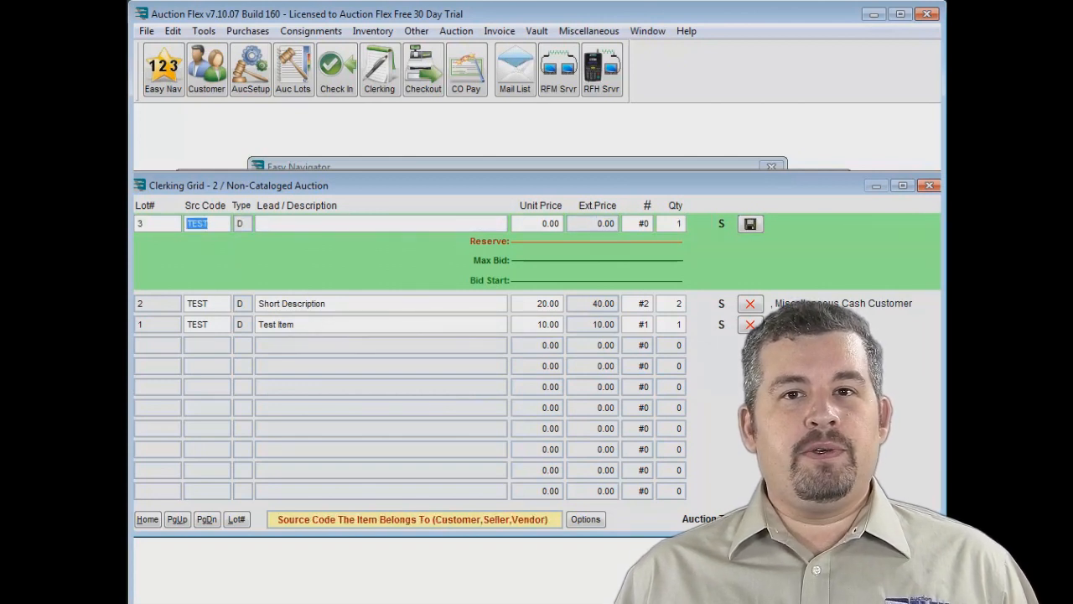
{"action": "type", "text": "TEST1"}
{"action": "key", "text": "Return"}
{"action": "type", "text": "Ch"}
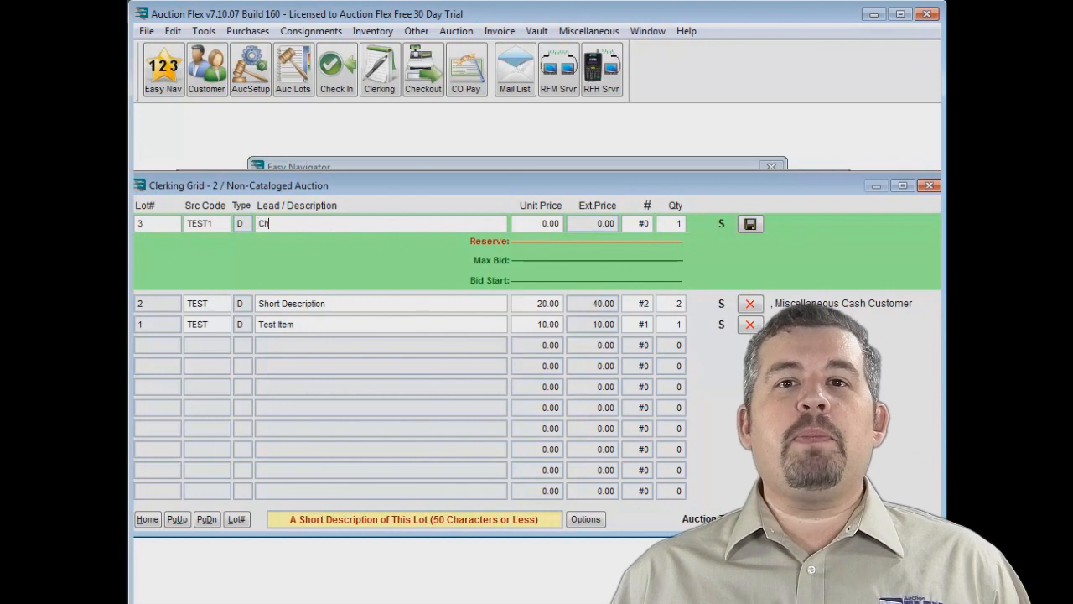
{"action": "type", "text": "oice Item"}
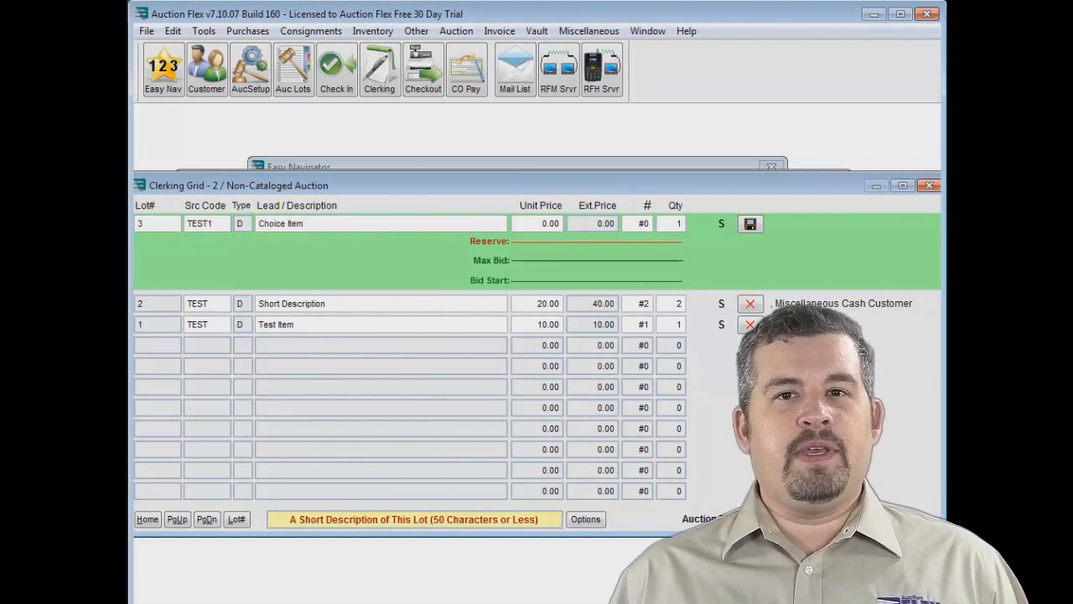
{"action": "key", "text": "Return"}
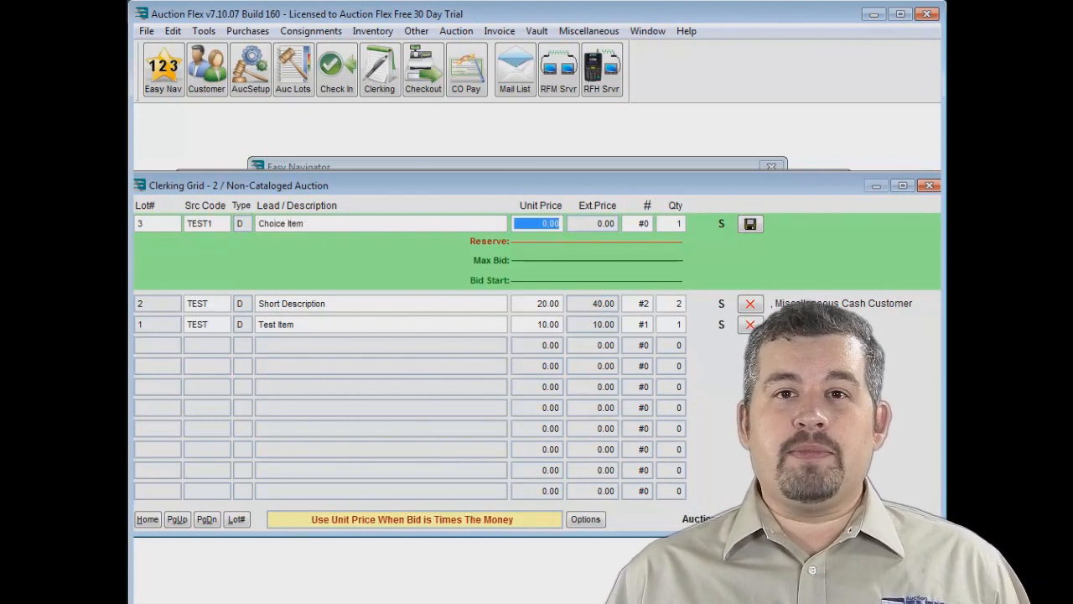
{"action": "type", "text": "10"}
{"action": "key", "text": "Return"}
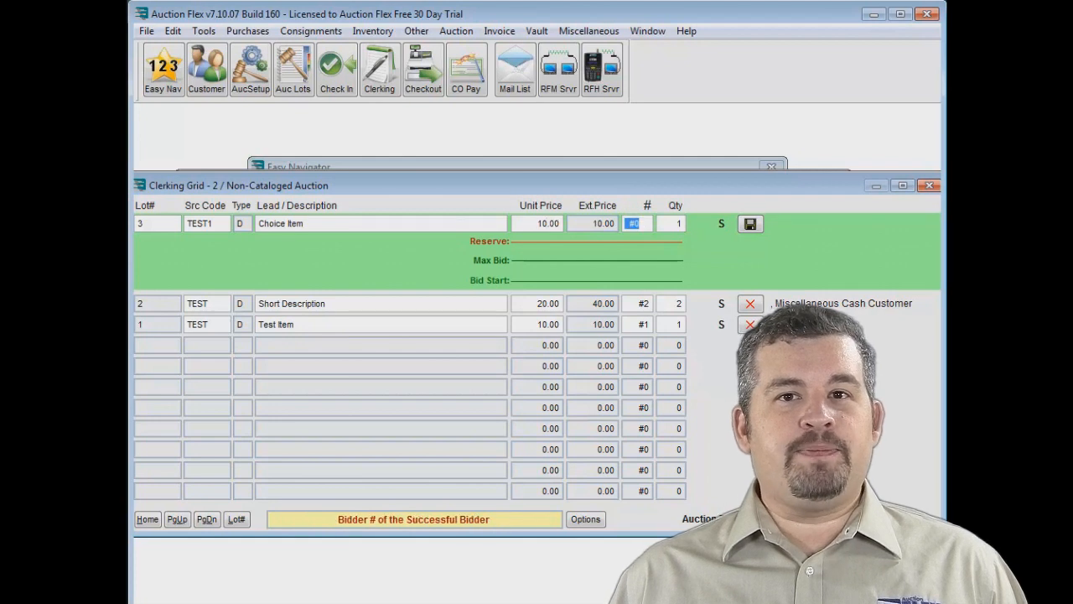
{"action": "key", "text": "Return"}
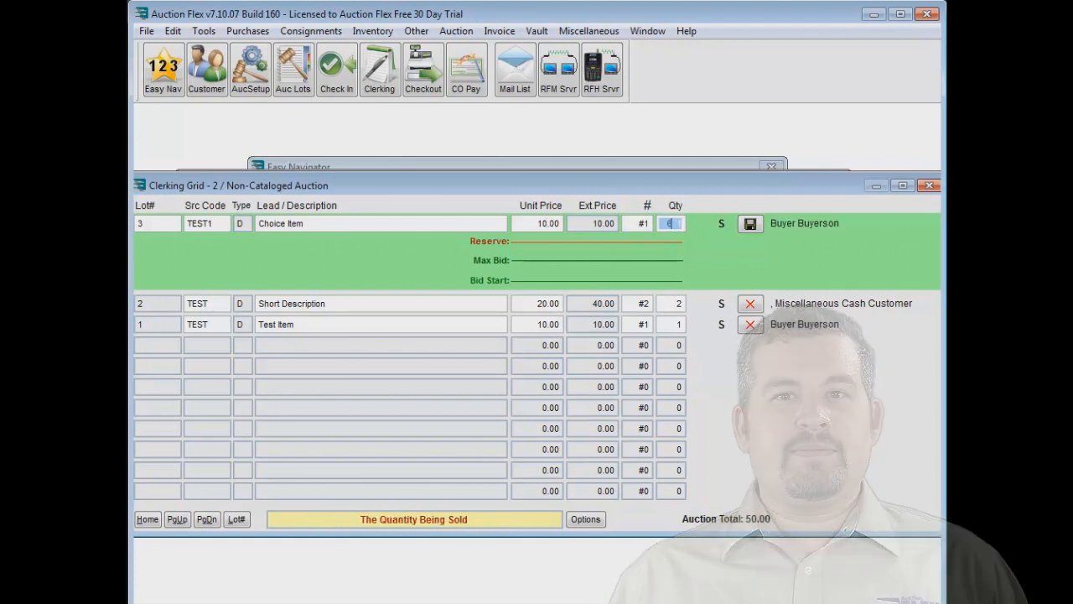
{"action": "type", "text": "6"}
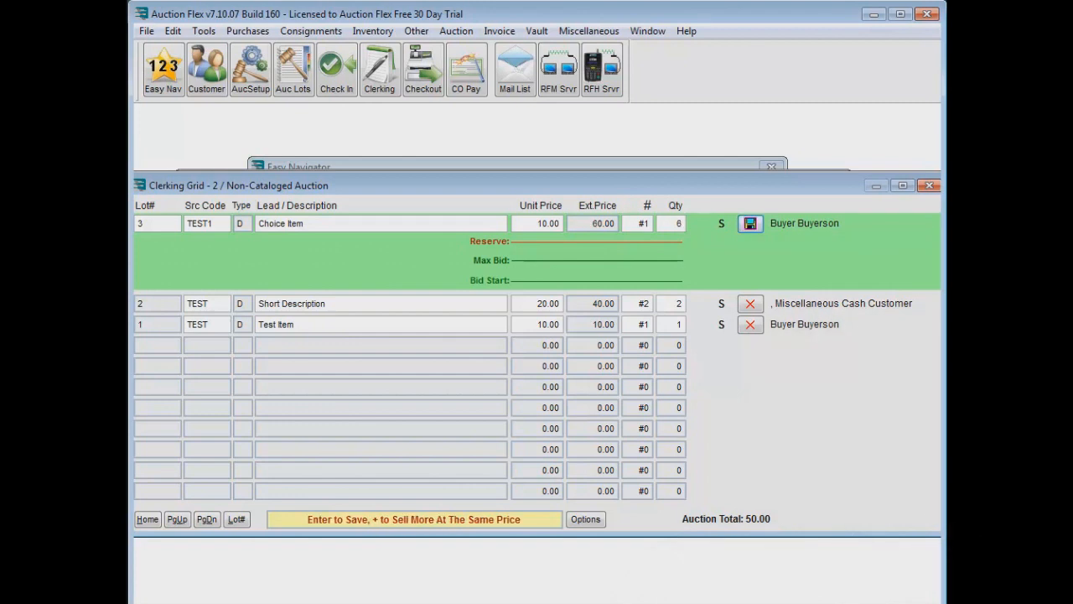
Step: Save lot 3 and sell more of it at the same price as lot 3a to bidder 2, quantity 11
{"action": "key", "text": "plus"}
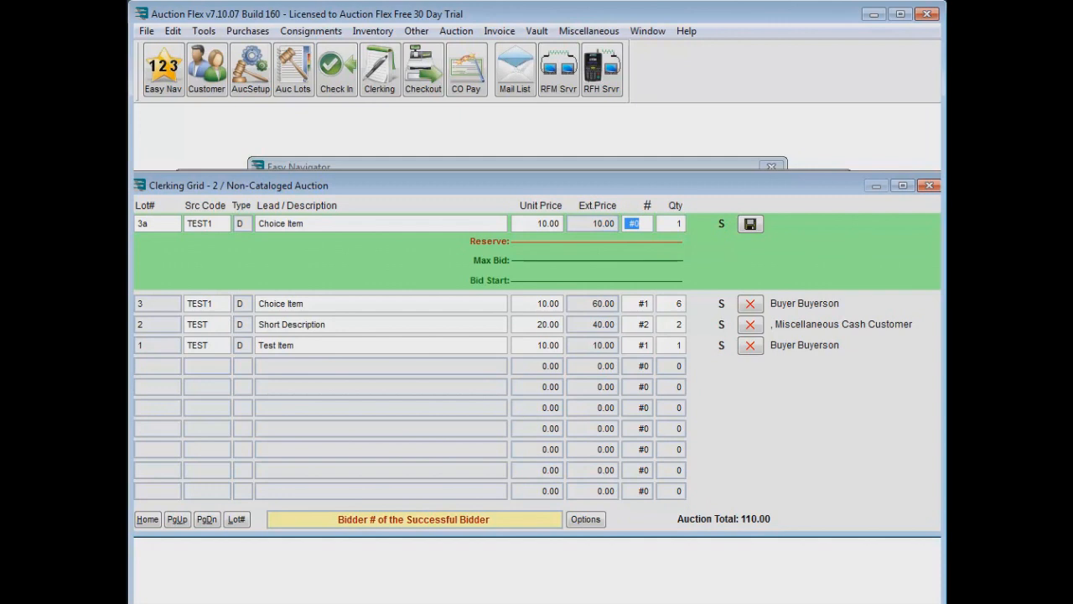
{"action": "type", "text": "2"}
{"action": "key", "text": "Return"}
{"action": "type", "text": "11"}
{"action": "key", "text": "Return"}
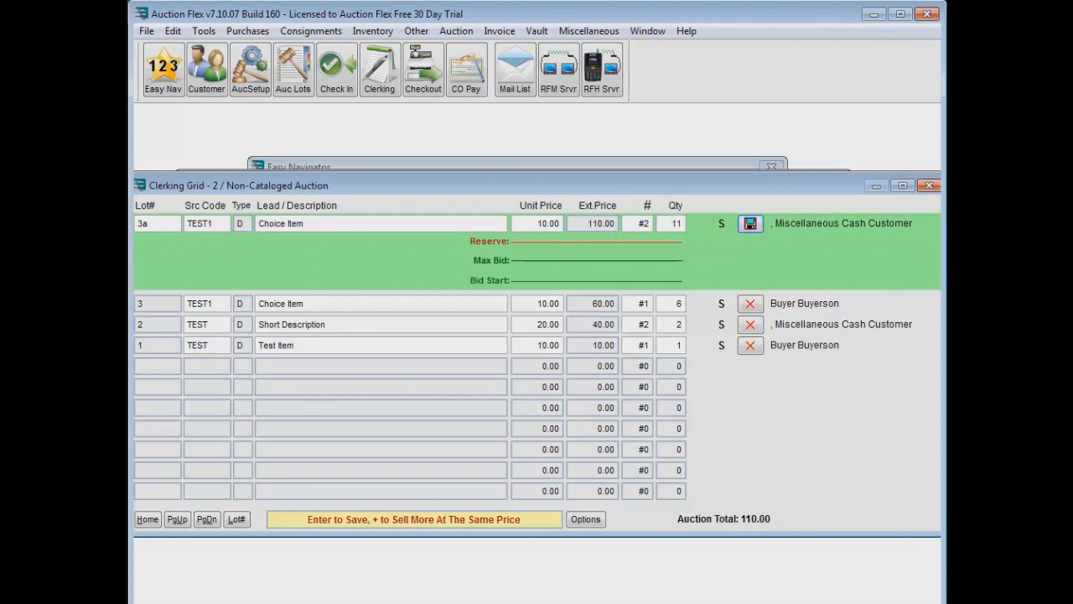
{"action": "key", "text": "Return"}
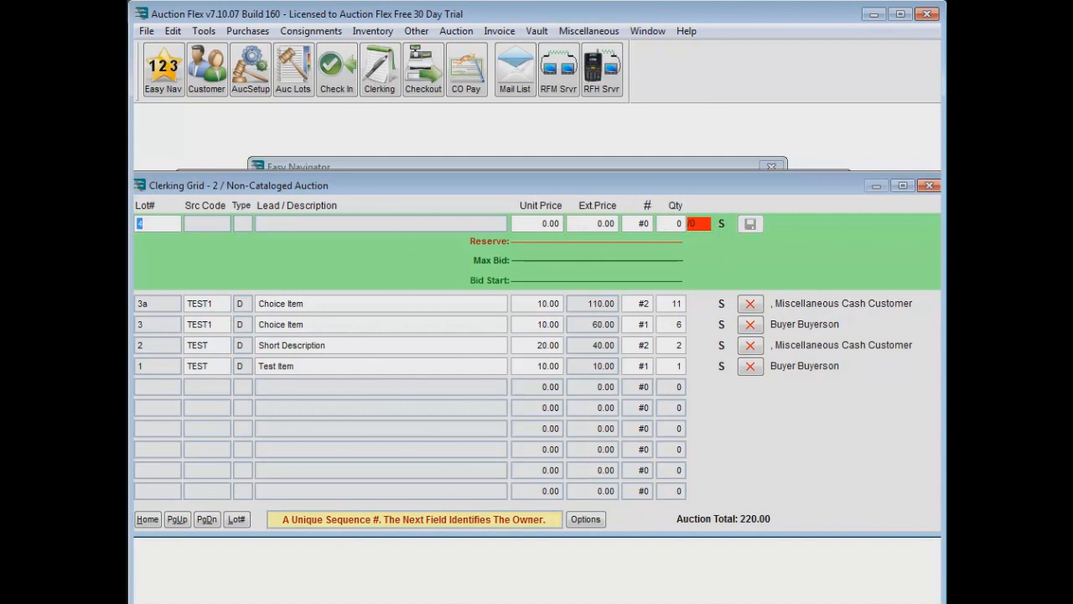
Step: Enter lot 4 for source TEST1 with description "Choice Item 2", unit price 20, bidder 1 and quantity 8
{"action": "key", "text": "Return"}
{"action": "key", "text": "Return"}
{"action": "type", "text": "Choice I"}
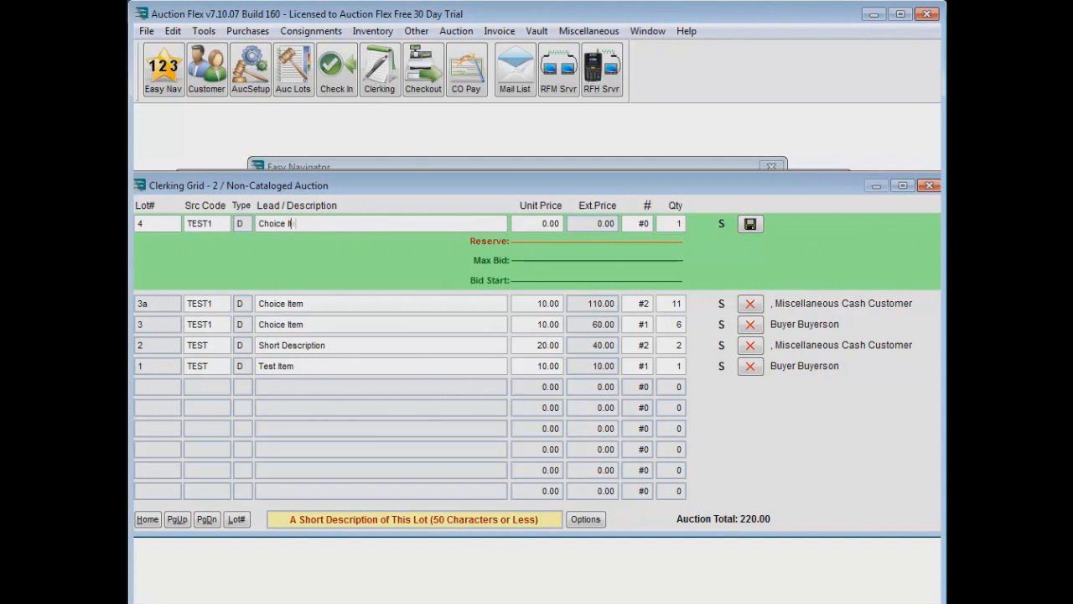
{"action": "type", "text": "tem 2"}
{"action": "key", "text": "Return"}
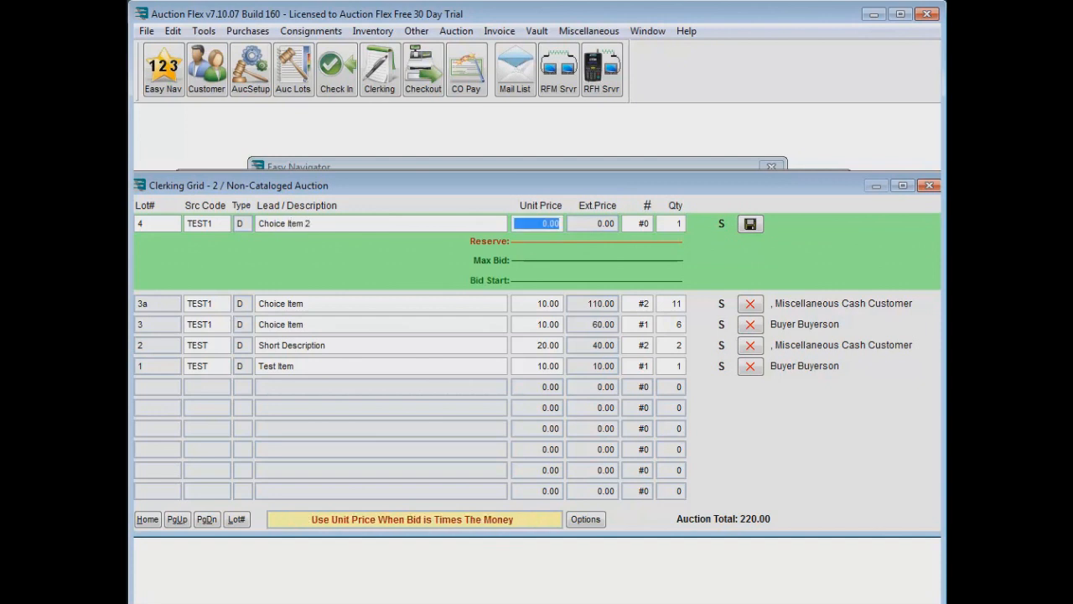
{"action": "type", "text": "20"}
{"action": "key", "text": "Return"}
{"action": "type", "text": "1"}
{"action": "key", "text": "Return"}
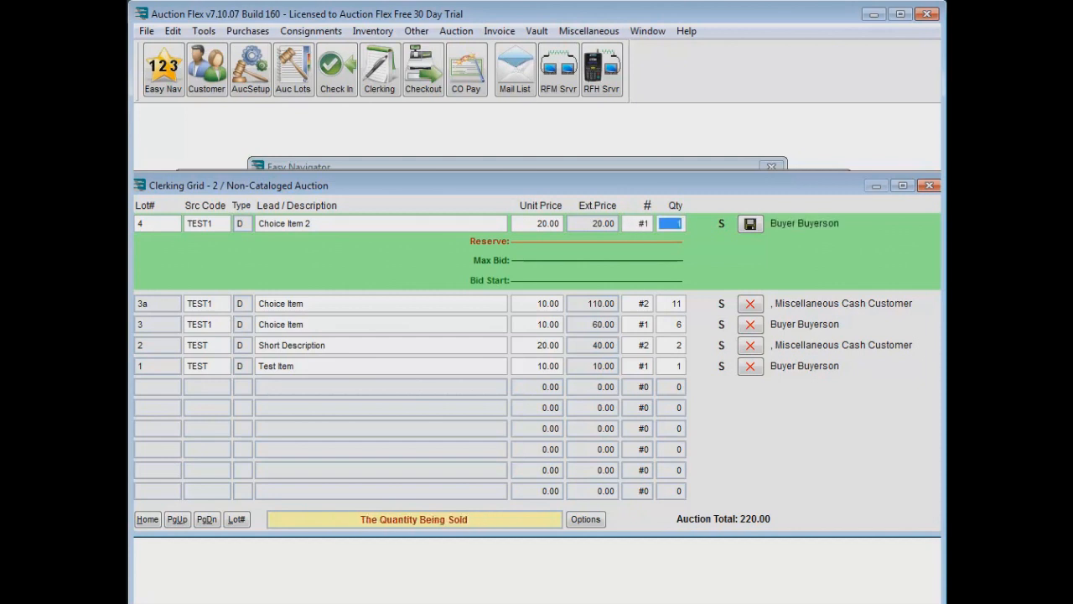
{"action": "type", "text": "8"}
{"action": "key", "text": "Return"}
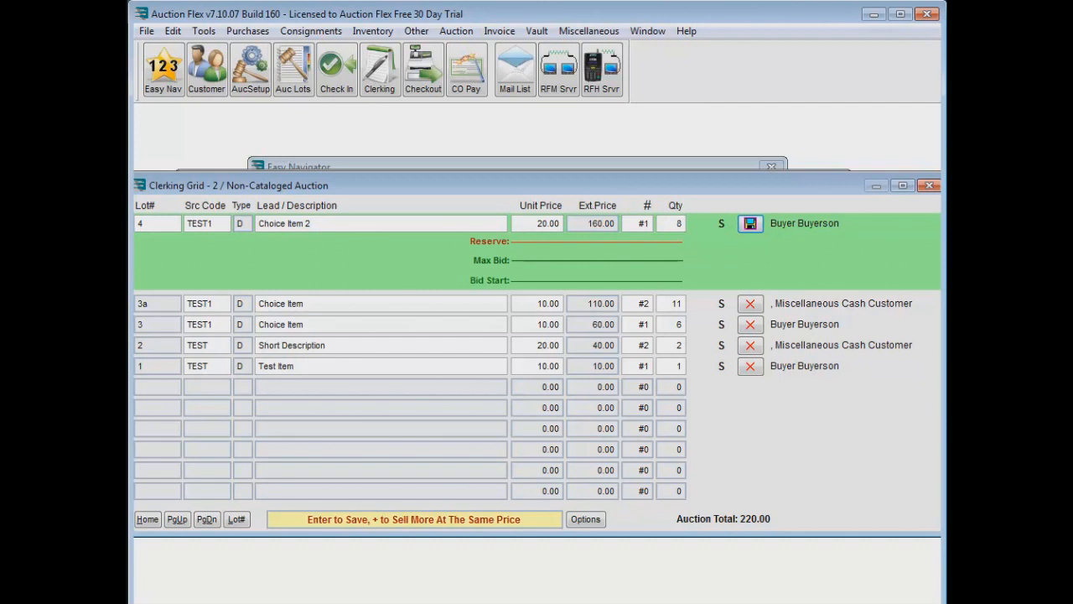
Step: Save lot 4 and sell more of it as lot 4a at unit price 15 to bidder 2, quantity 12
{"action": "key", "text": "plus"}
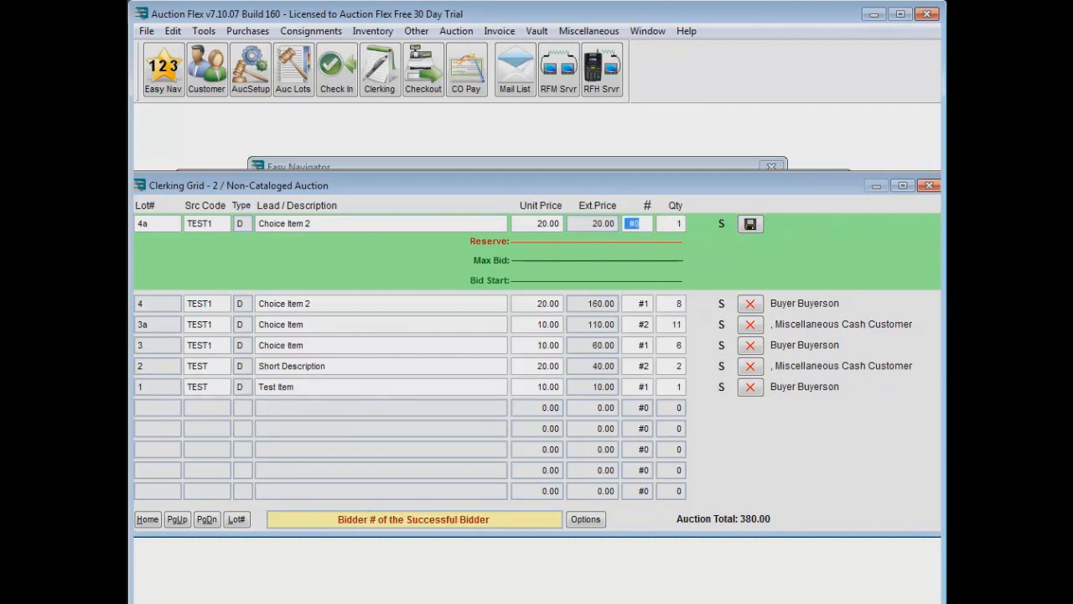
{"action": "key", "text": "Return"}
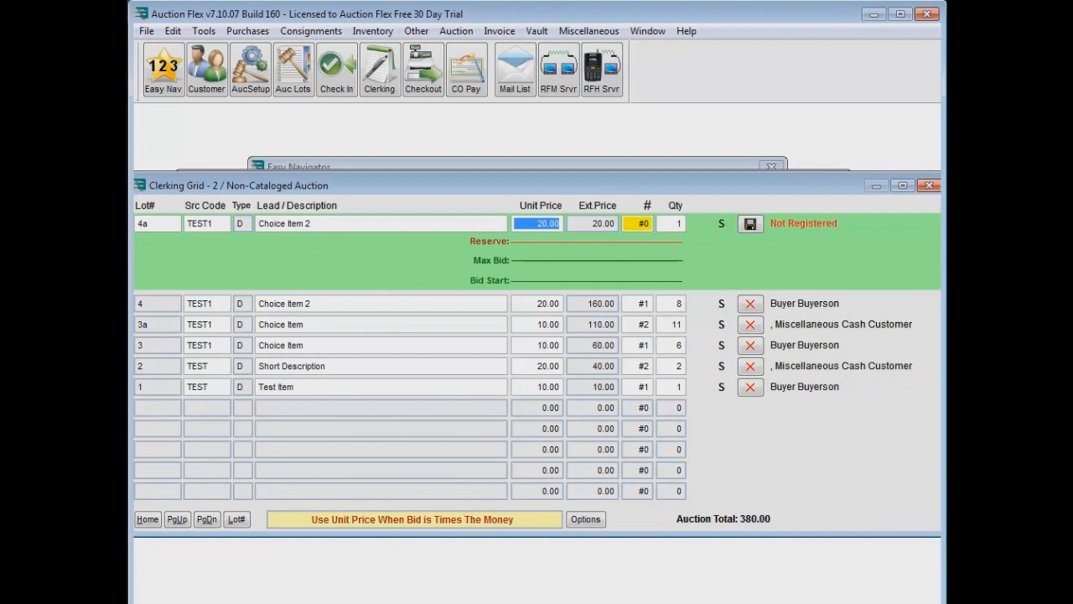
{"action": "type", "text": "15"}
{"action": "key", "text": "Return"}
{"action": "type", "text": "2"}
{"action": "key", "text": "Return"}
{"action": "type", "text": "12"}
{"action": "key", "text": "Return"}
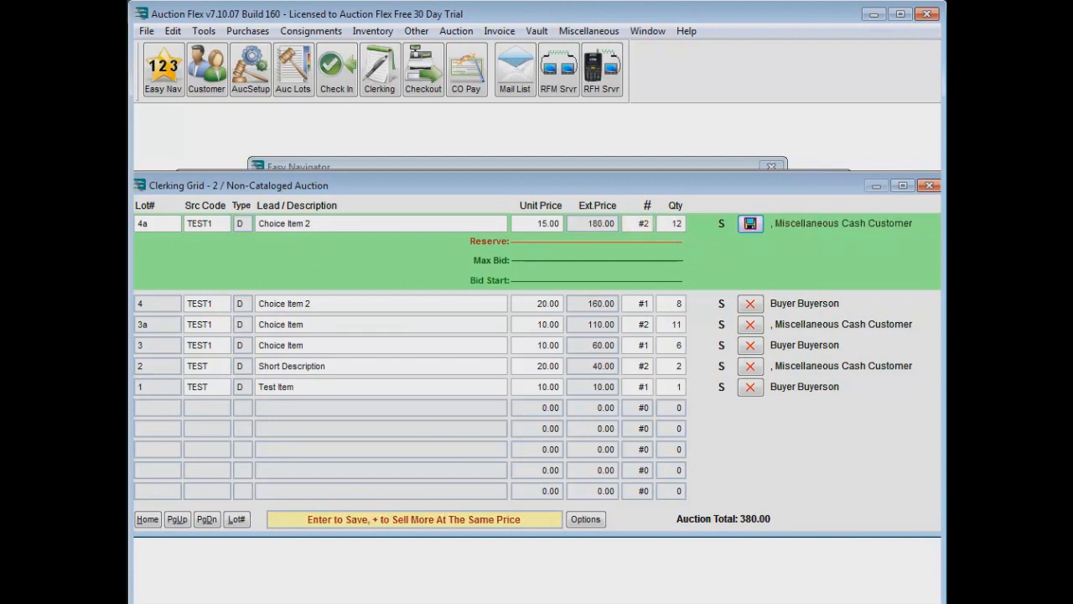
{"action": "key", "text": "Return"}
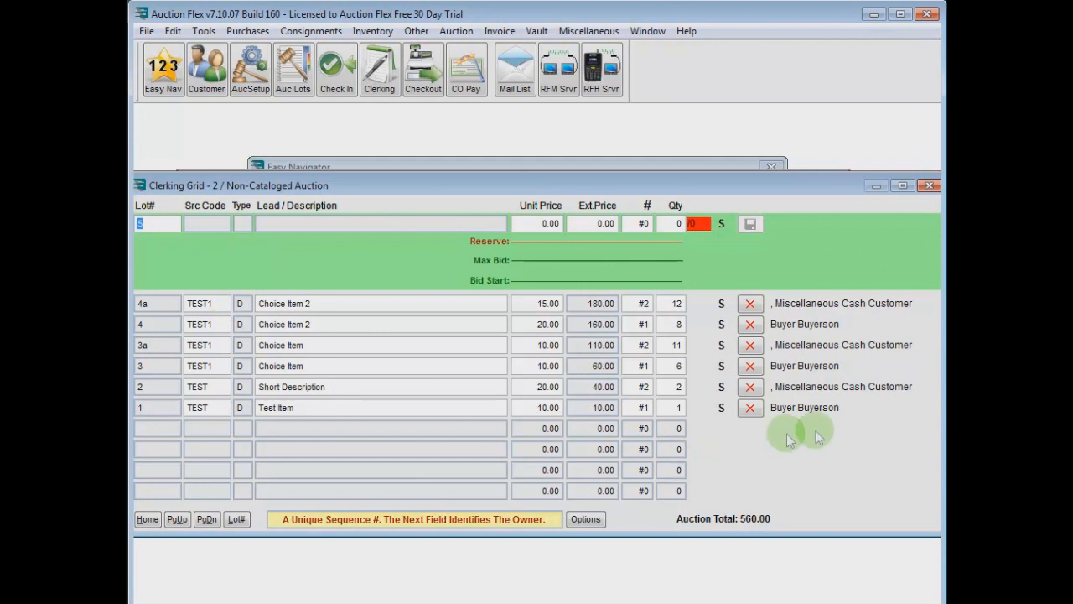
Step: Close the clerking grid and review each recorded bid in the auction's clerking activity, from lot 1 through lot 4a
{"action": "left_click", "coordinate": [934, 186]}
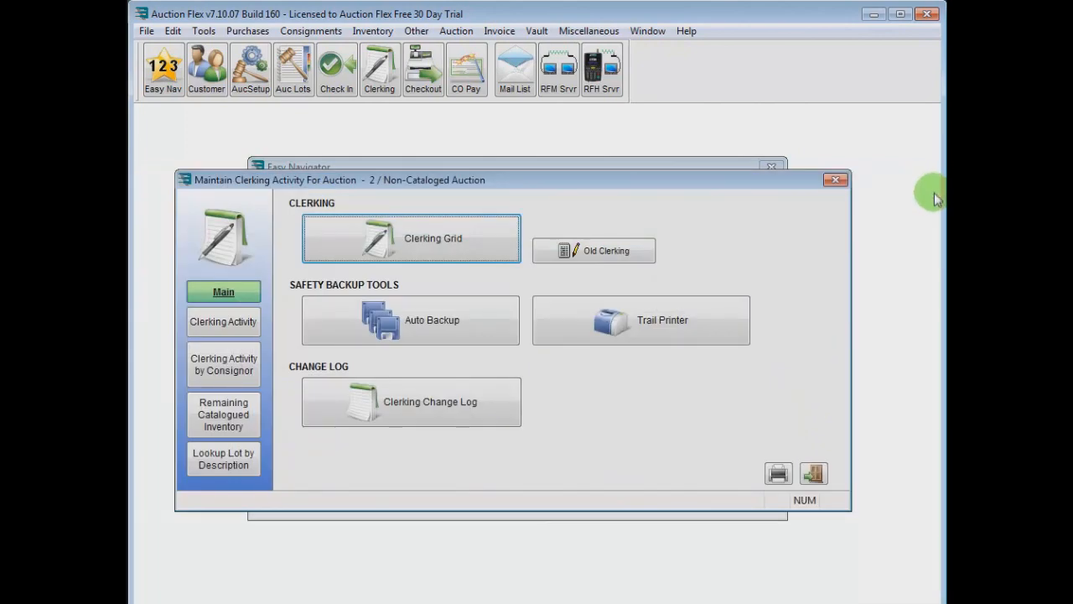
{"action": "left_click", "coordinate": [223, 321]}
{"action": "left_click", "coordinate": [482, 218]}
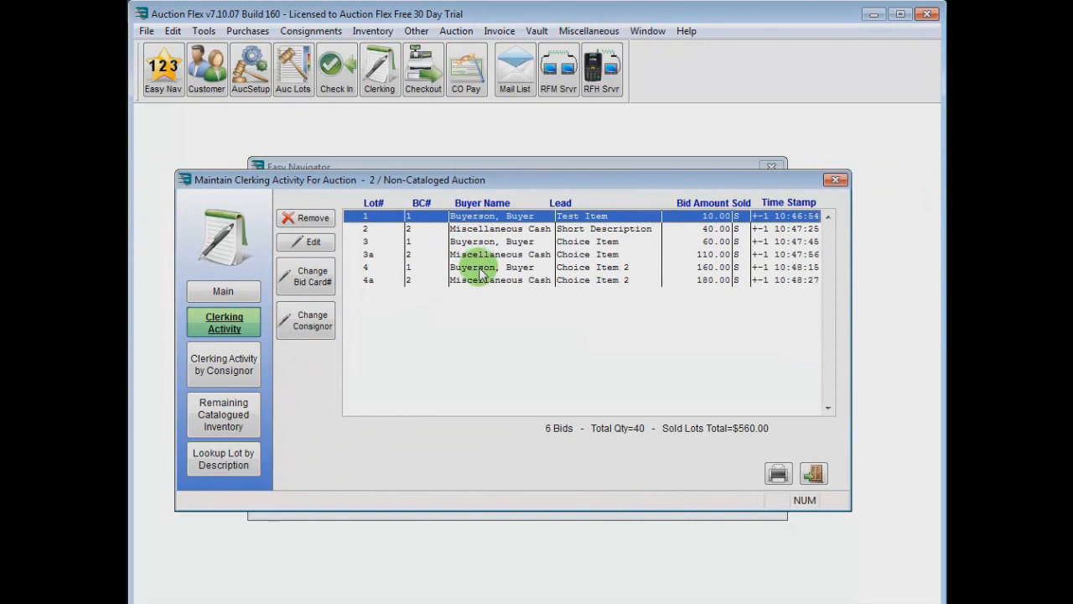
{"action": "left_click", "coordinate": [482, 229]}
{"action": "left_click", "coordinate": [479, 241]}
{"action": "left_click", "coordinate": [478, 254]}
{"action": "left_click", "coordinate": [478, 266]}
{"action": "left_click", "coordinate": [474, 280]}
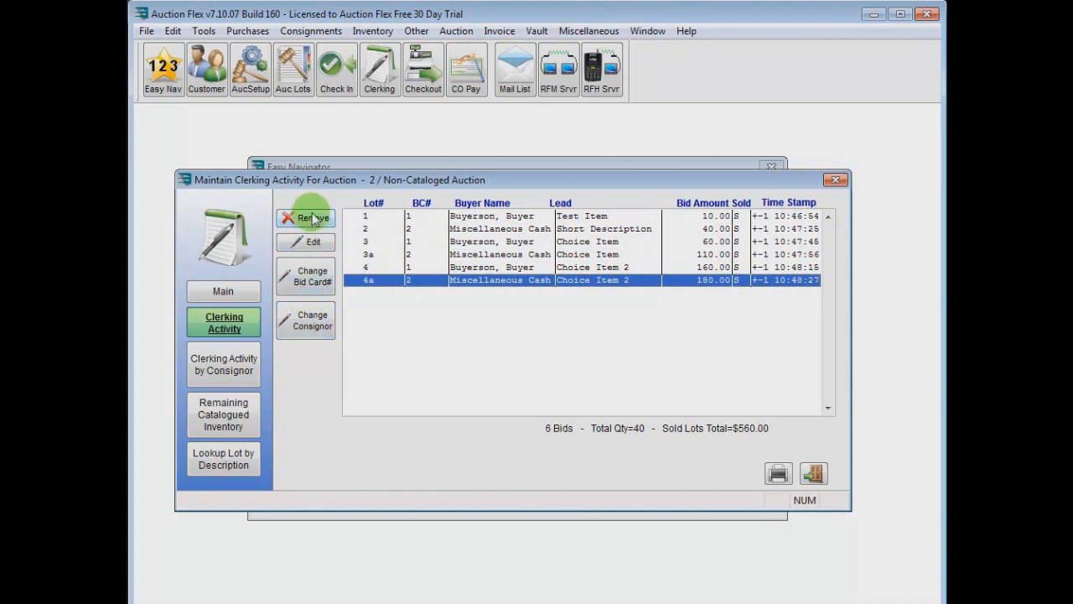
Step: Close the clerking activity window and open bidder check-out for the non-cataloged auction
{"action": "left_click", "coordinate": [834, 181]}
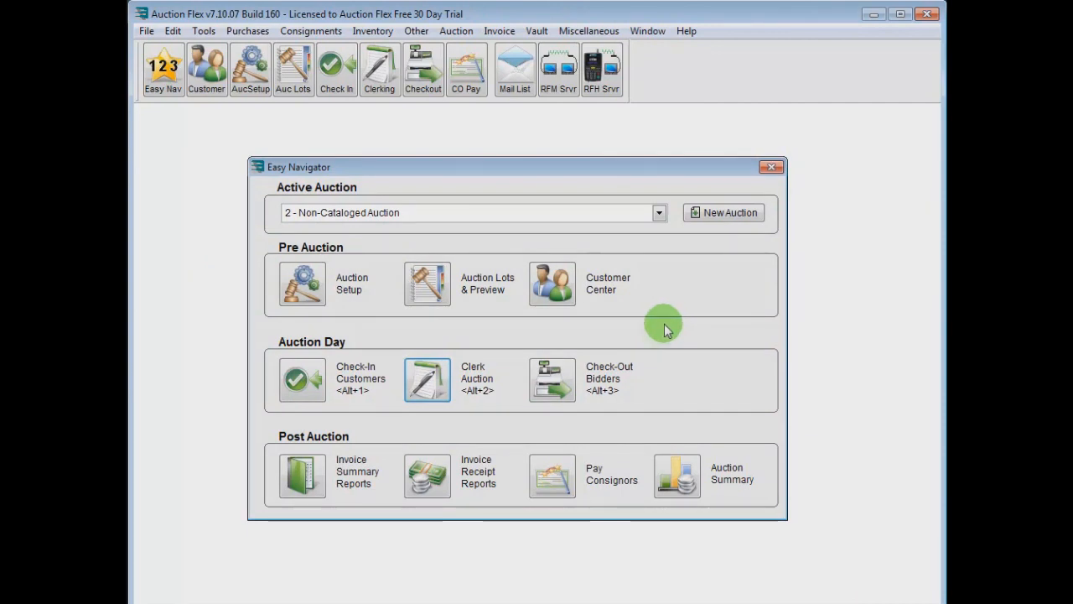
{"action": "left_click", "coordinate": [553, 379]}
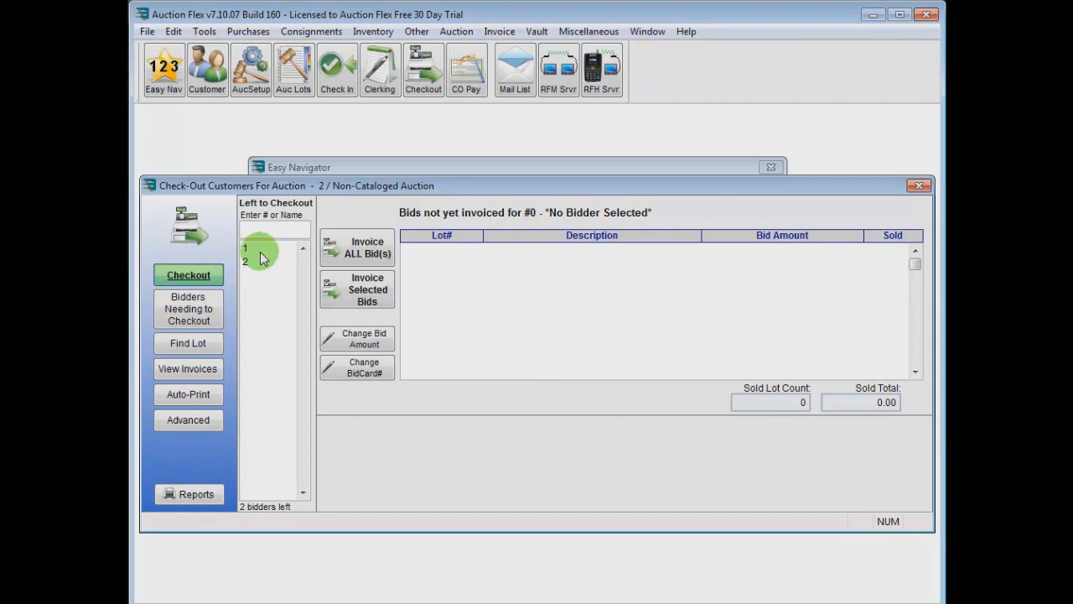
Step: Find bidder 1 by name, go through the bidder's uninvoiced bids, and invoice all of them
{"action": "type", "text": "buyer"}
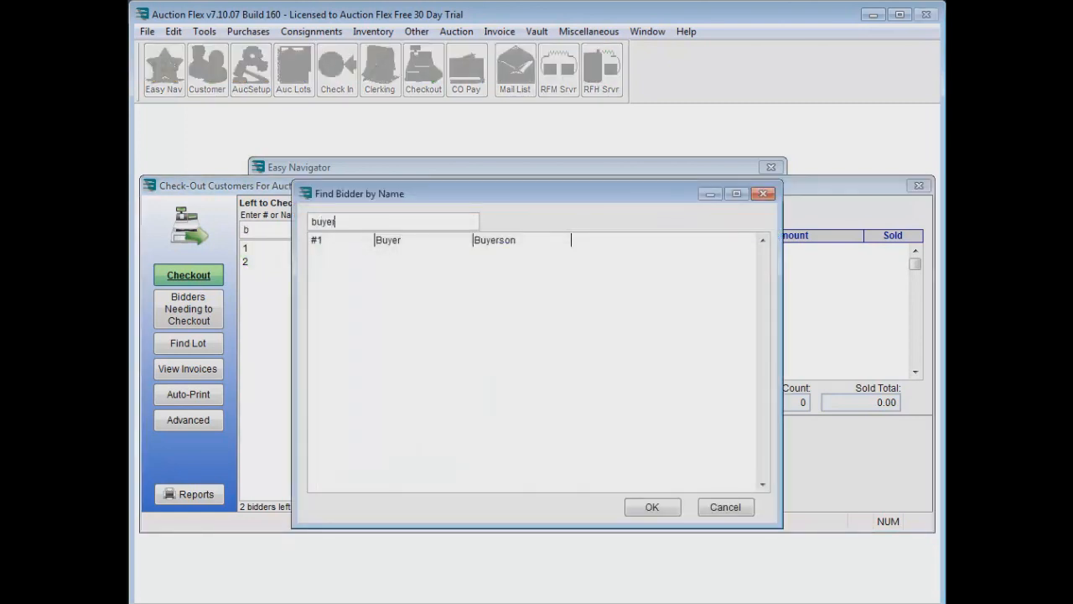
{"action": "left_click", "coordinate": [313, 241]}
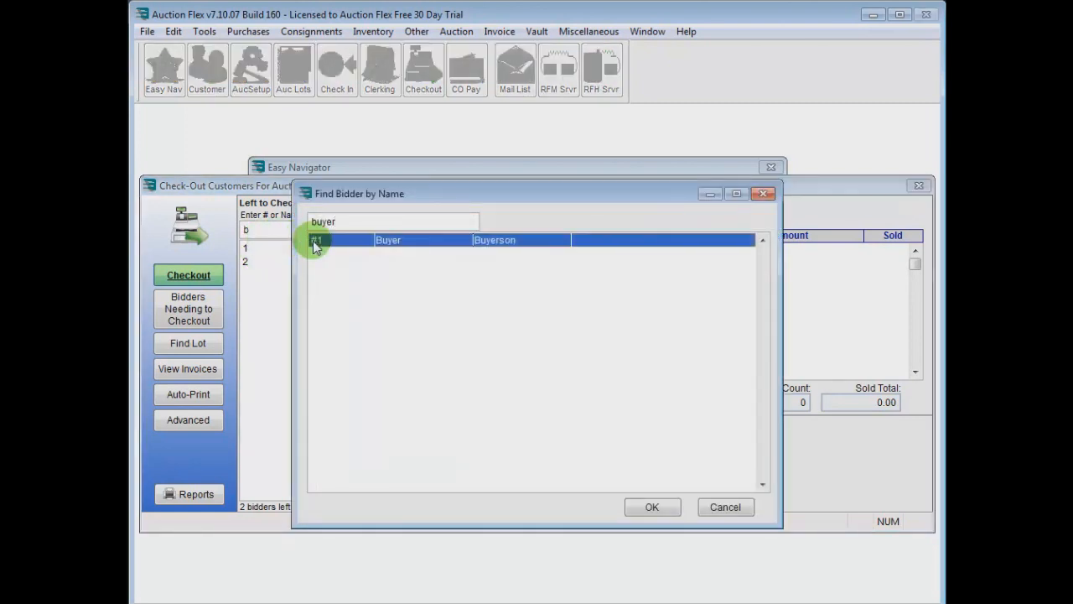
{"action": "left_click", "coordinate": [641, 506]}
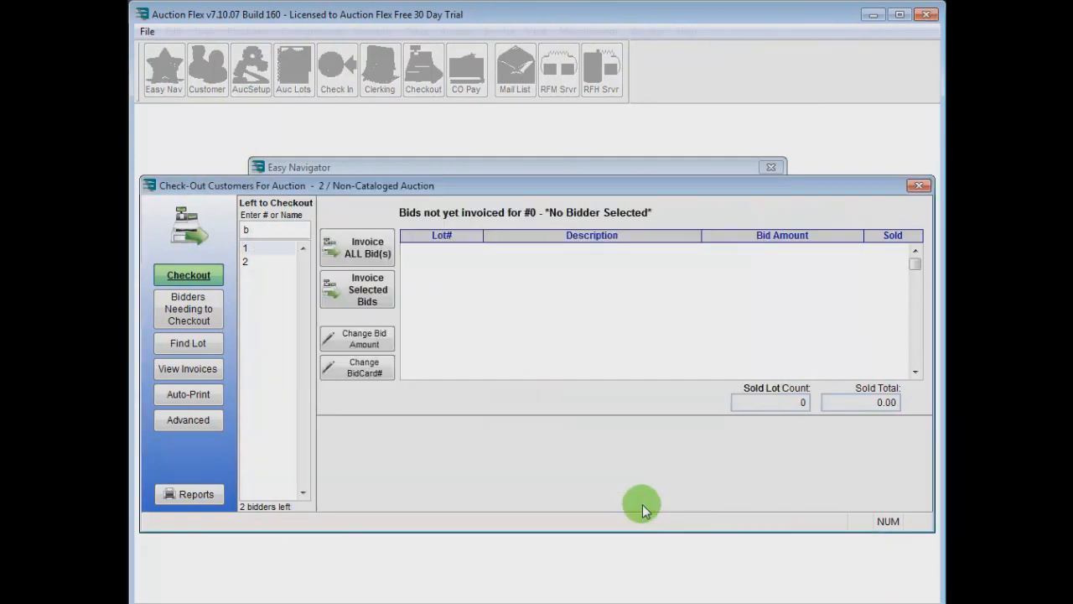
{"action": "left_click", "coordinate": [513, 247]}
{"action": "left_click", "coordinate": [511, 259]}
{"action": "left_click", "coordinate": [516, 271]}
{"action": "left_click", "coordinate": [359, 247]}
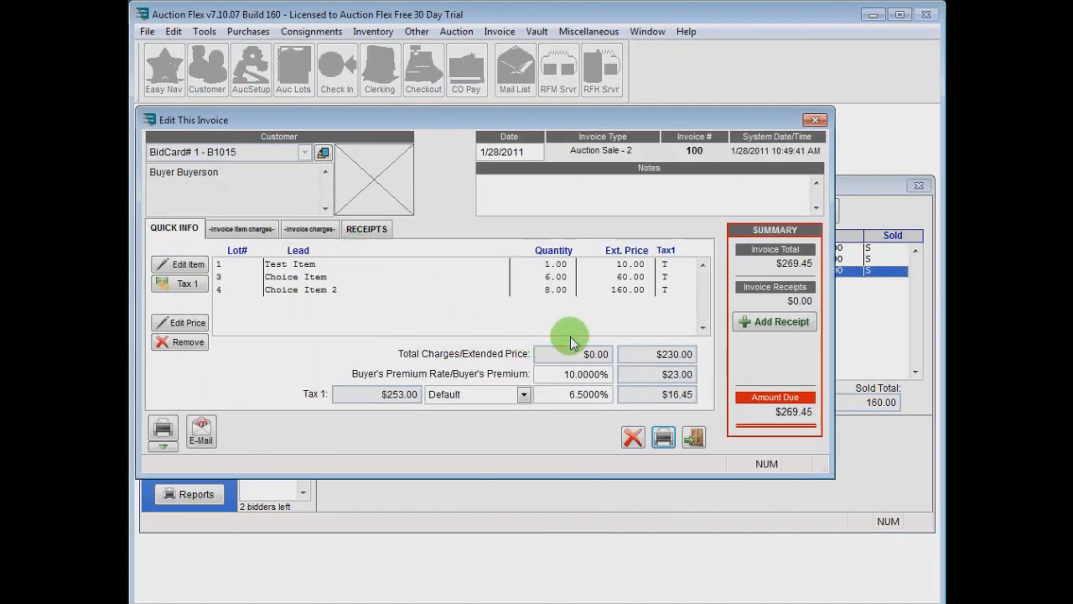
Step: Add a non-taxable "Delivery Fee" charge of 20.00 to bidder 1's invoice and return to the invoice's quick info
{"action": "left_click", "coordinate": [307, 228]}
{"action": "left_click", "coordinate": [195, 268]}
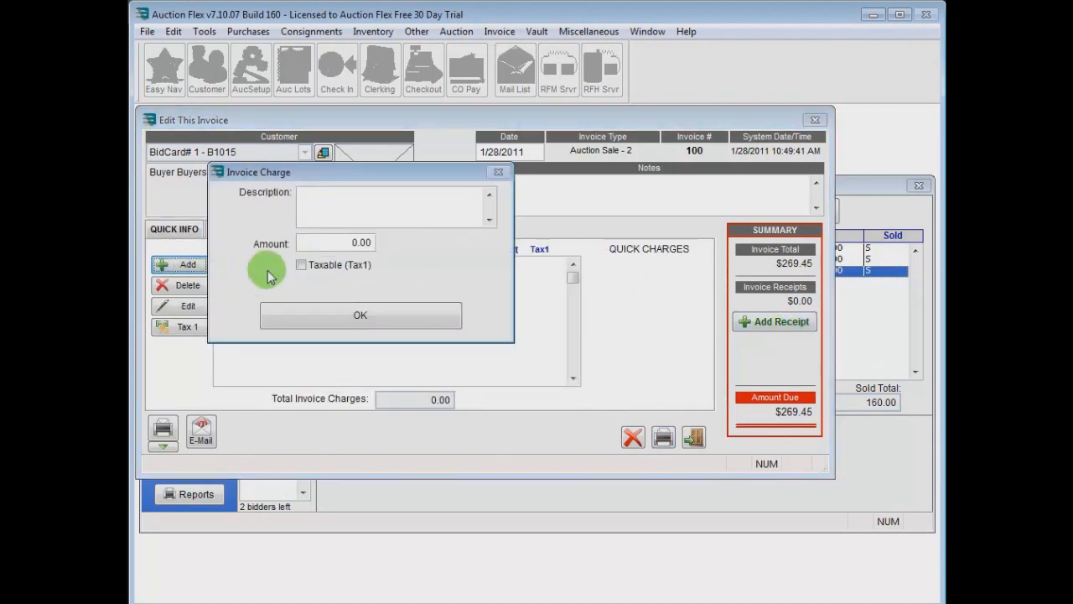
{"action": "type", "text": "Deli"}
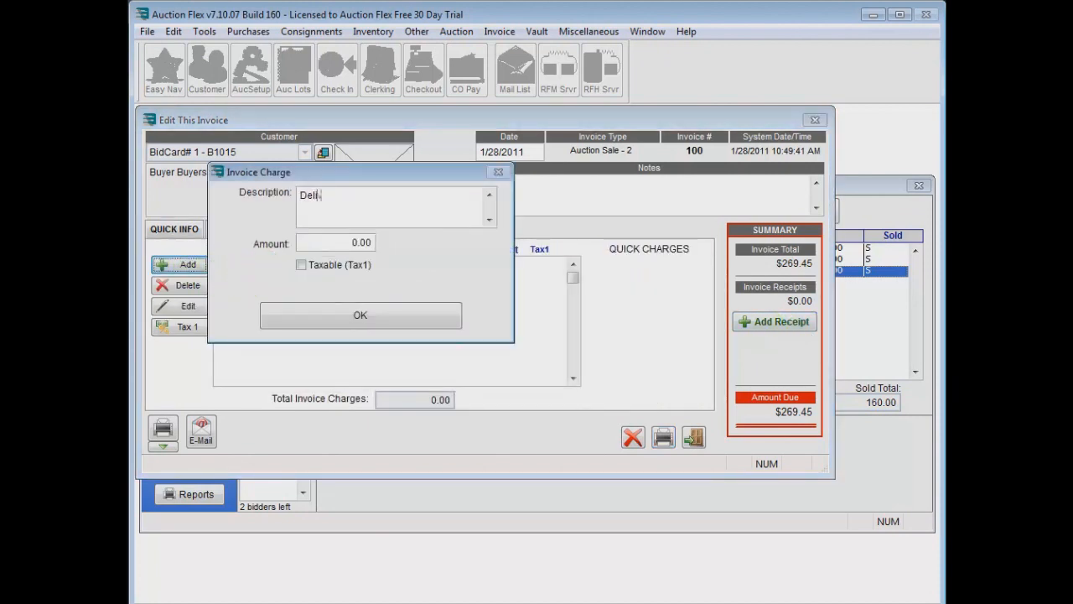
{"action": "type", "text": "very Fee"}
{"action": "key", "text": "Tab"}
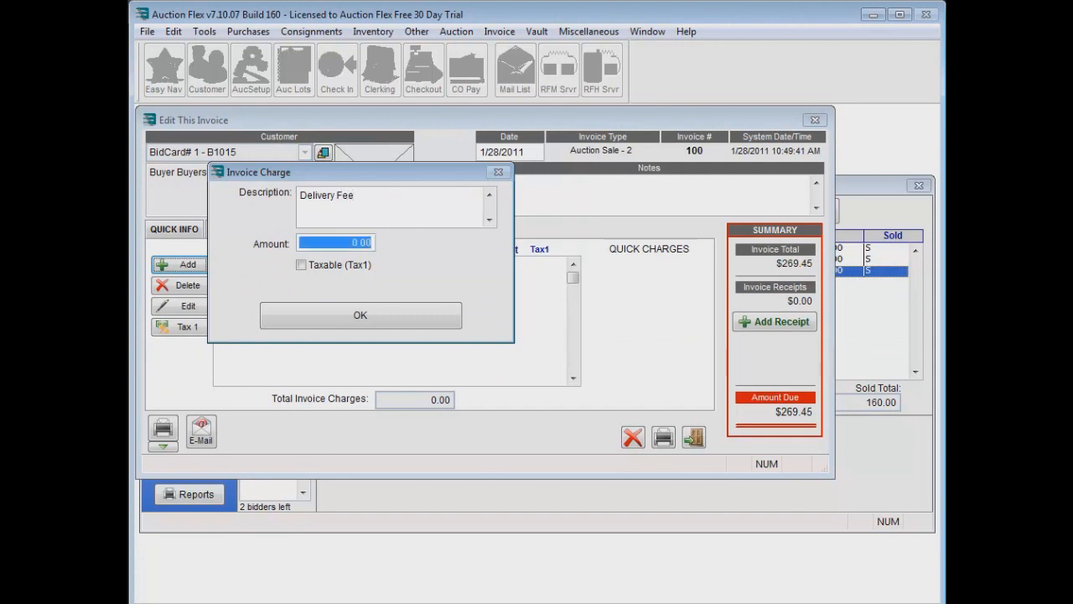
{"action": "type", "text": "20"}
{"action": "key", "text": "Tab"}
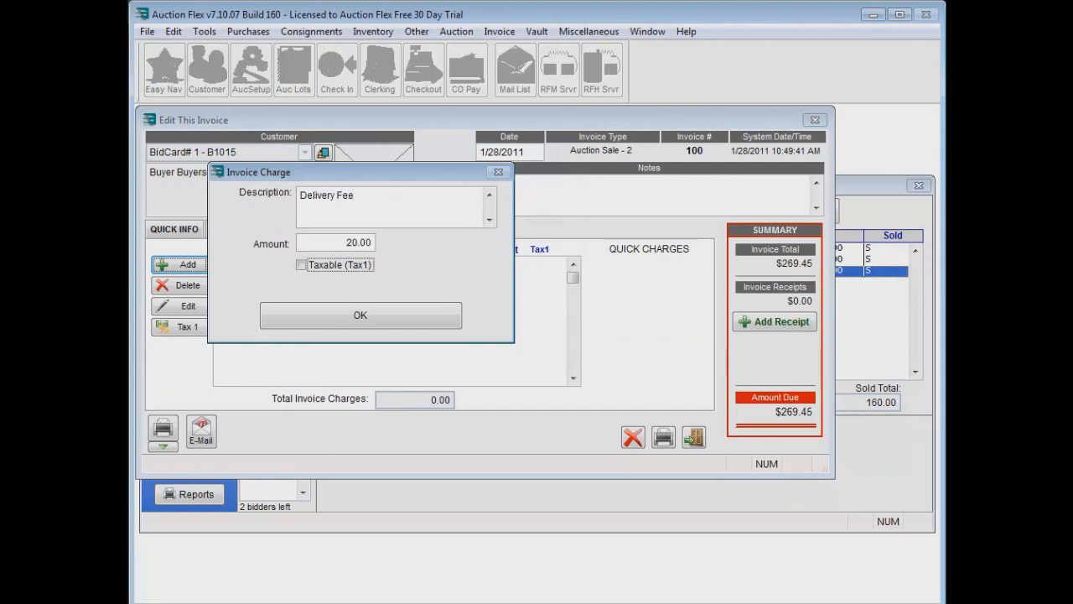
{"action": "left_click", "coordinate": [275, 312]}
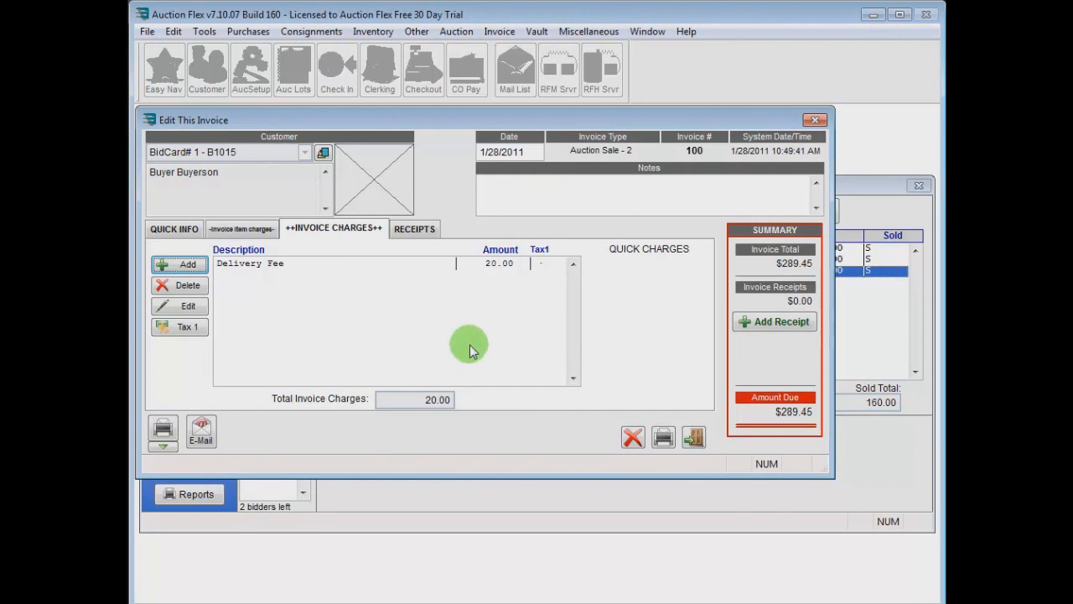
{"action": "left_click", "coordinate": [174, 228]}
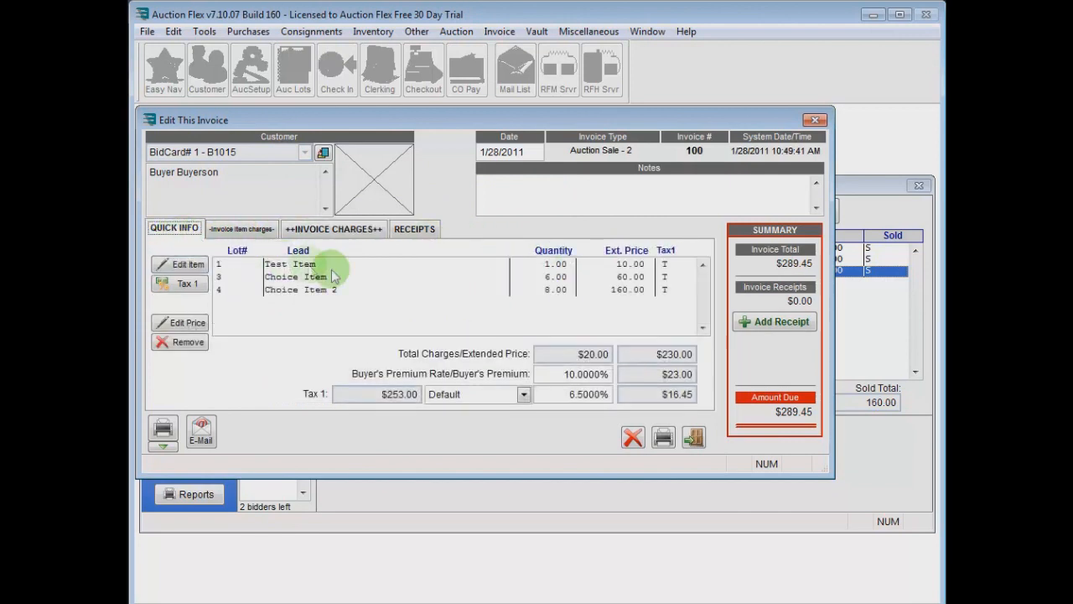
Step: Record a cash receipt of $300.00 on bidder 1's invoice, skip printing, and dismiss the change due notice
{"action": "left_click", "coordinate": [759, 321]}
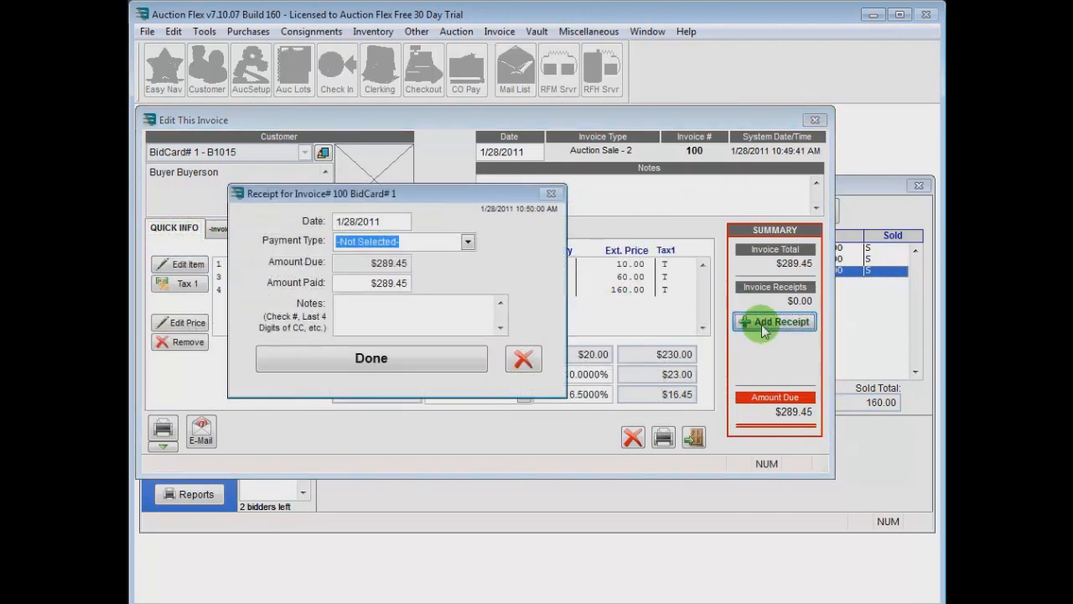
{"action": "left_click", "coordinate": [468, 242]}
{"action": "left_click", "coordinate": [361, 288]}
{"action": "left_click_drag", "start_coordinate": [338, 283], "coordinate": [410, 284]}
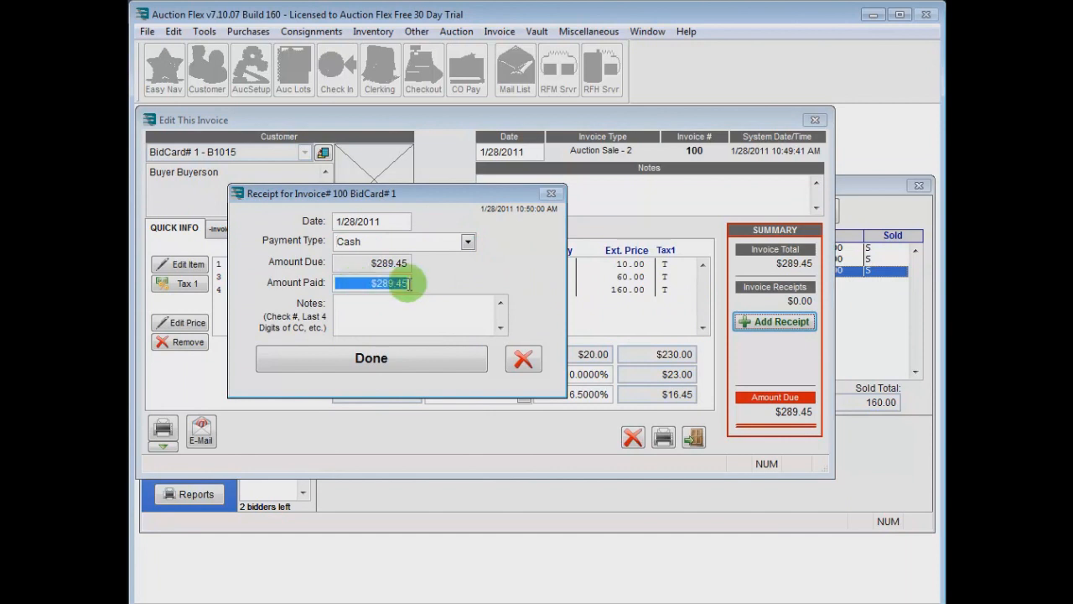
{"action": "type", "text": "300"}
{"action": "key", "text": "Tab"}
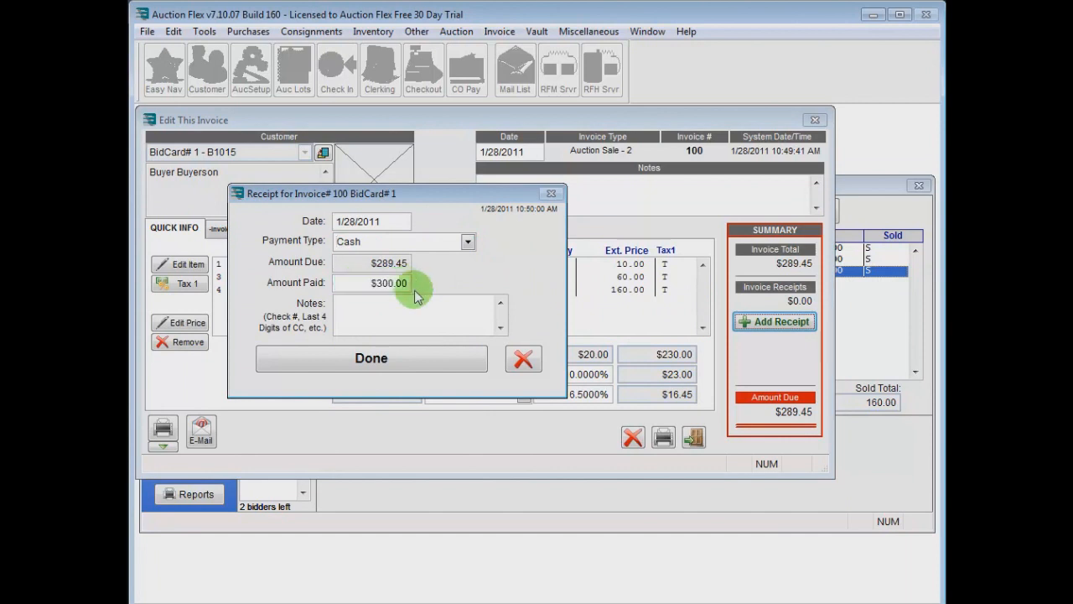
{"action": "left_click", "coordinate": [444, 357]}
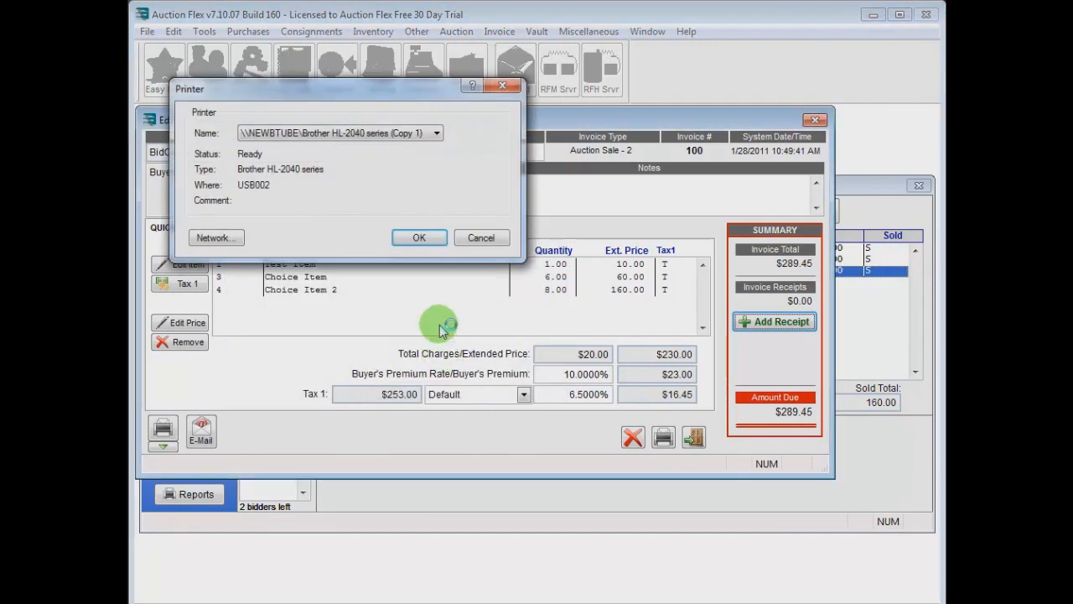
{"action": "left_click", "coordinate": [479, 237]}
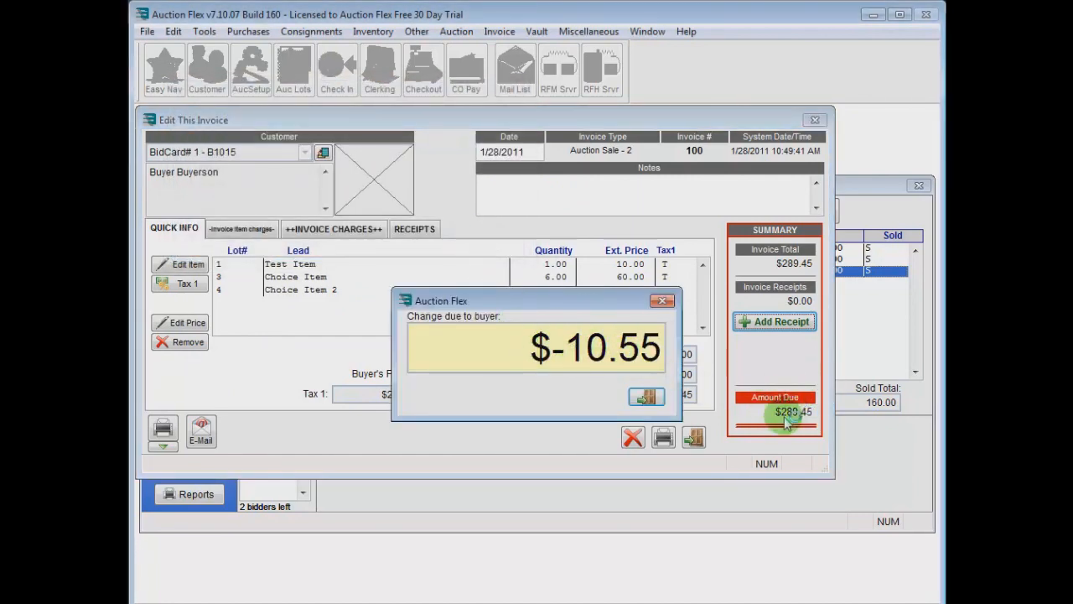
{"action": "left_click", "coordinate": [646, 397]}
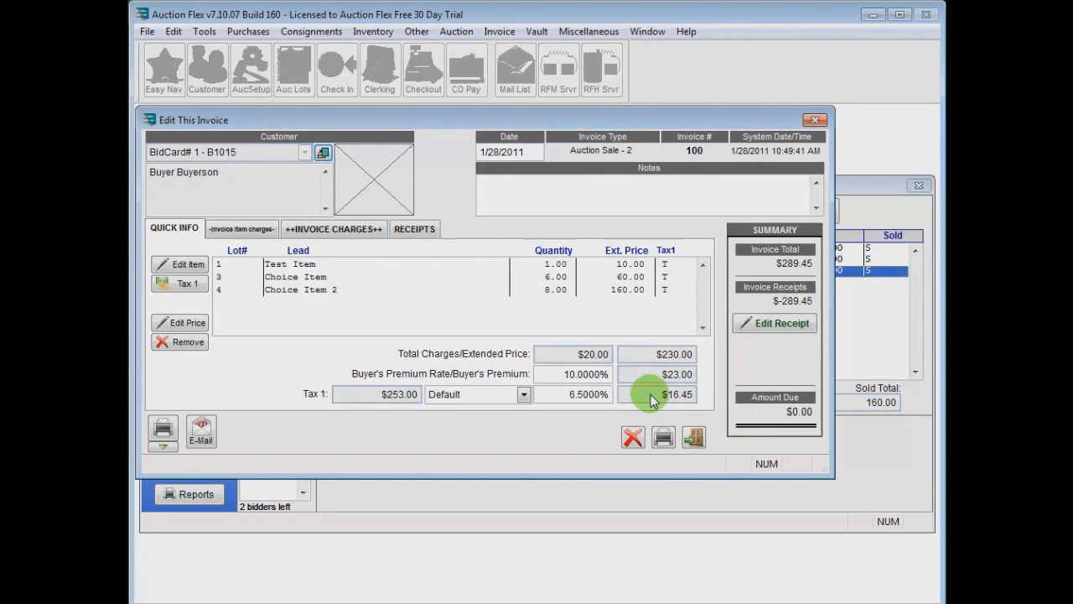
Step: Preview the "Invoice / Invoice Receipt no images" report for bidder 1's invoice, then close the preview and exit the invoice
{"action": "left_click", "coordinate": [663, 437]}
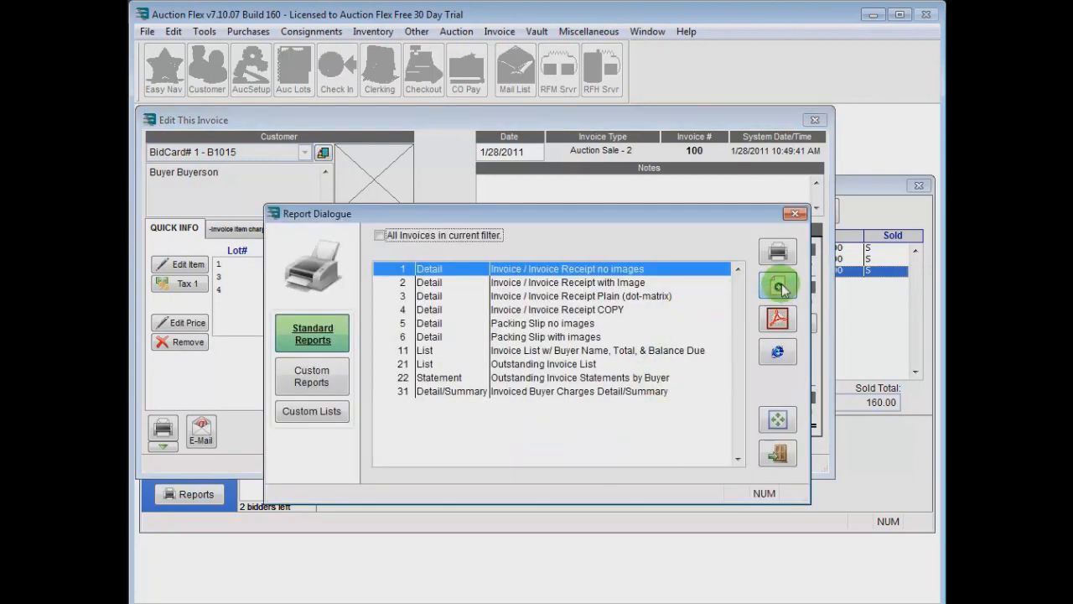
{"action": "left_click", "coordinate": [779, 287]}
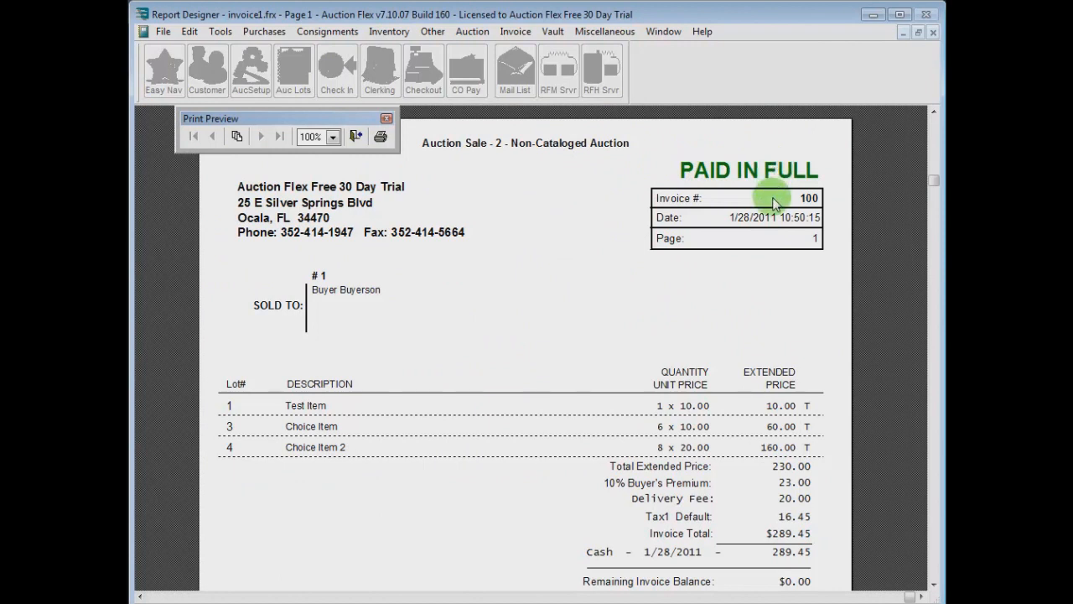
{"action": "scroll", "coordinate": [723, 310], "scroll_direction": "down", "scroll_amount": 2}
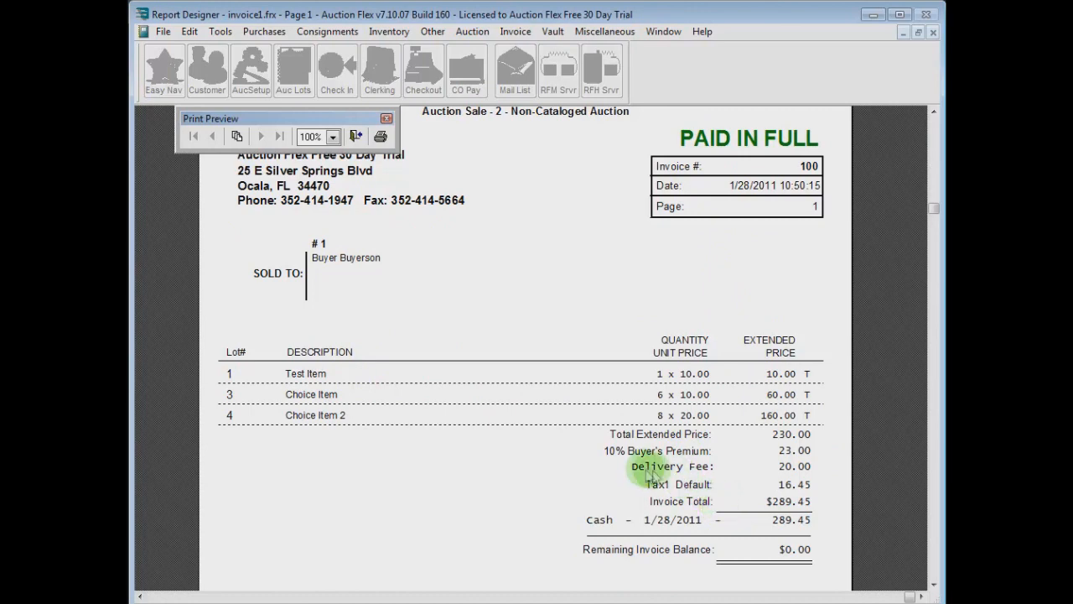
{"action": "left_click", "coordinate": [355, 136]}
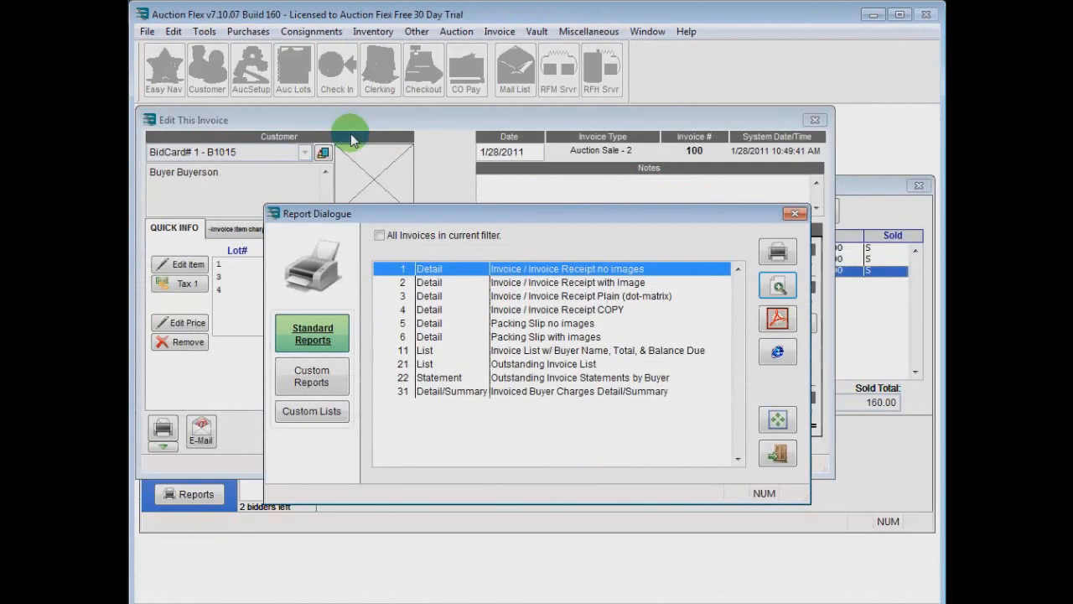
{"action": "left_click", "coordinate": [792, 214]}
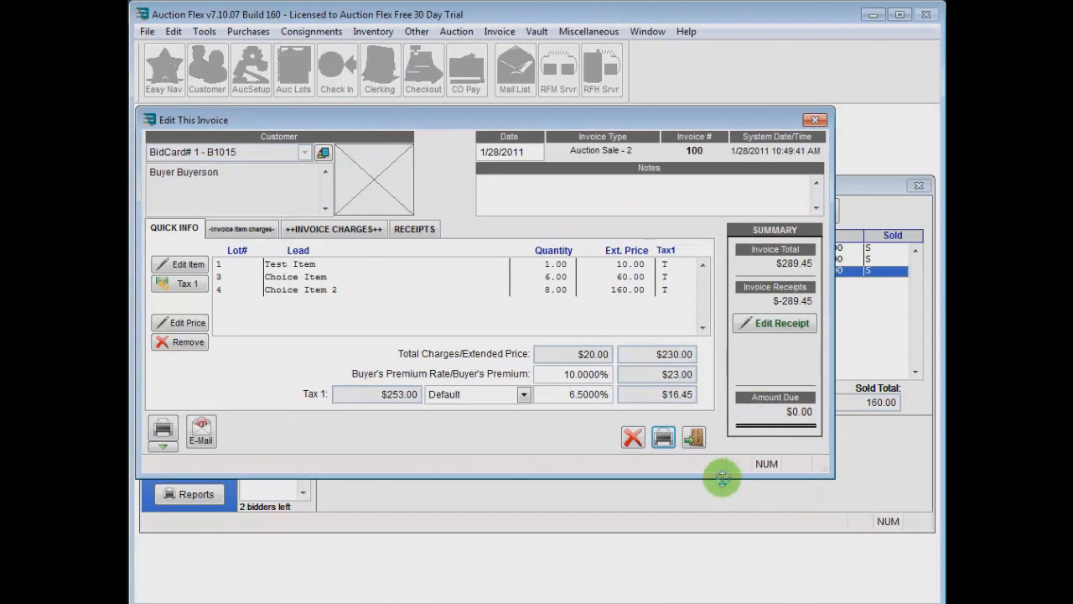
{"action": "left_click", "coordinate": [694, 437]}
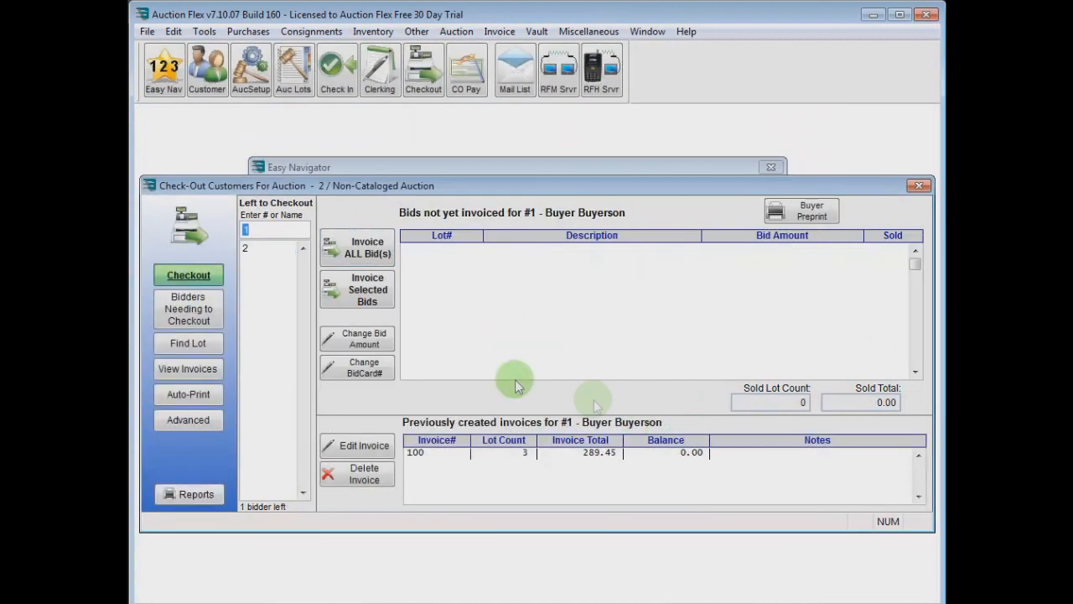
Step: Invoice all bids of bidder 2 and exit the invoice, leaving its balance outstanding
{"action": "left_click", "coordinate": [251, 250]}
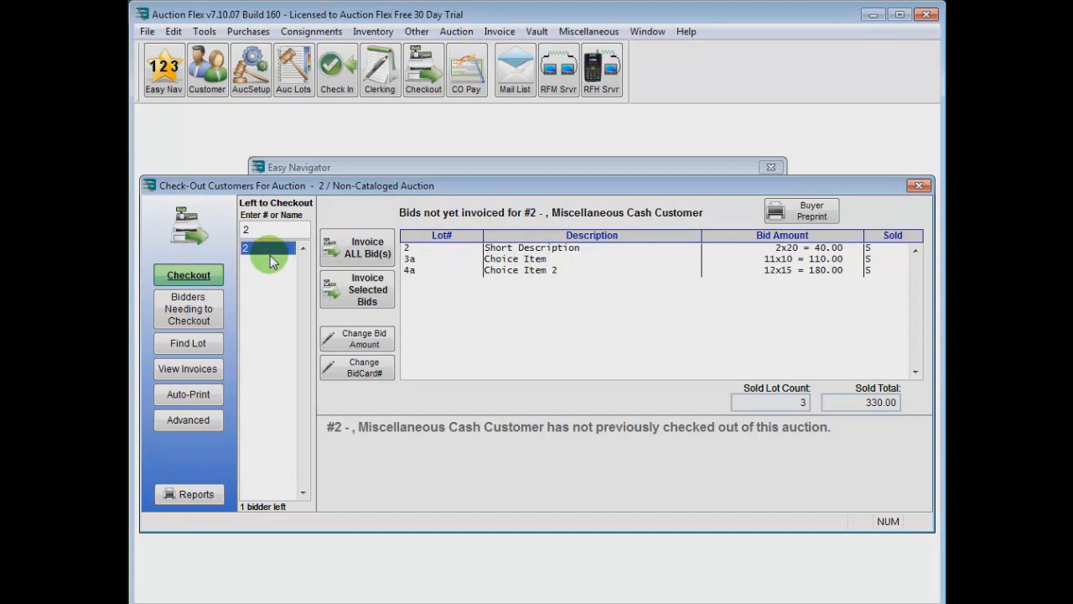
{"action": "left_click", "coordinate": [358, 260]}
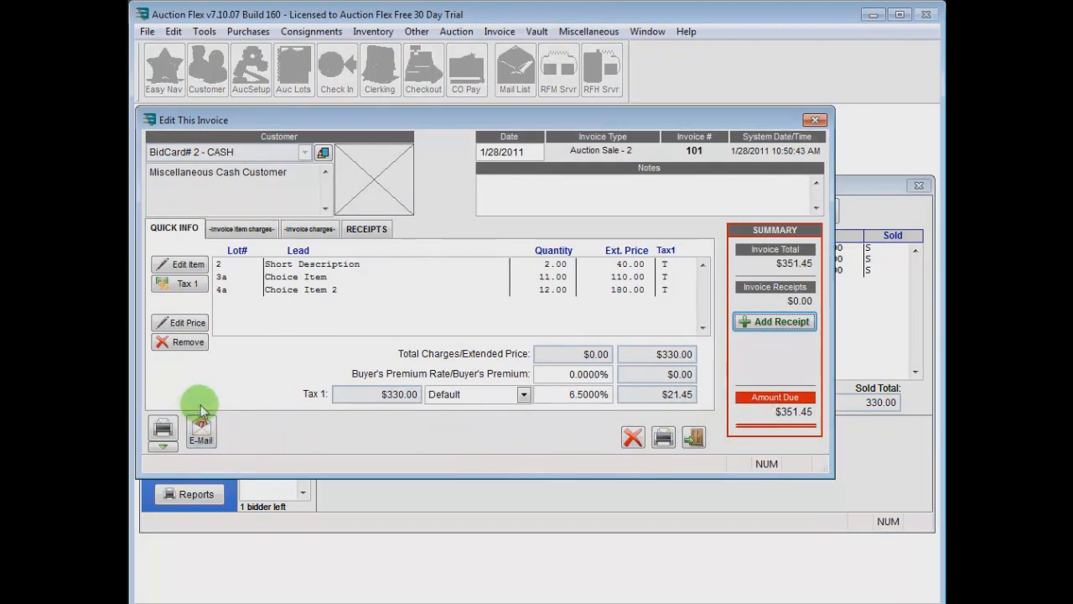
{"action": "left_click", "coordinate": [689, 442]}
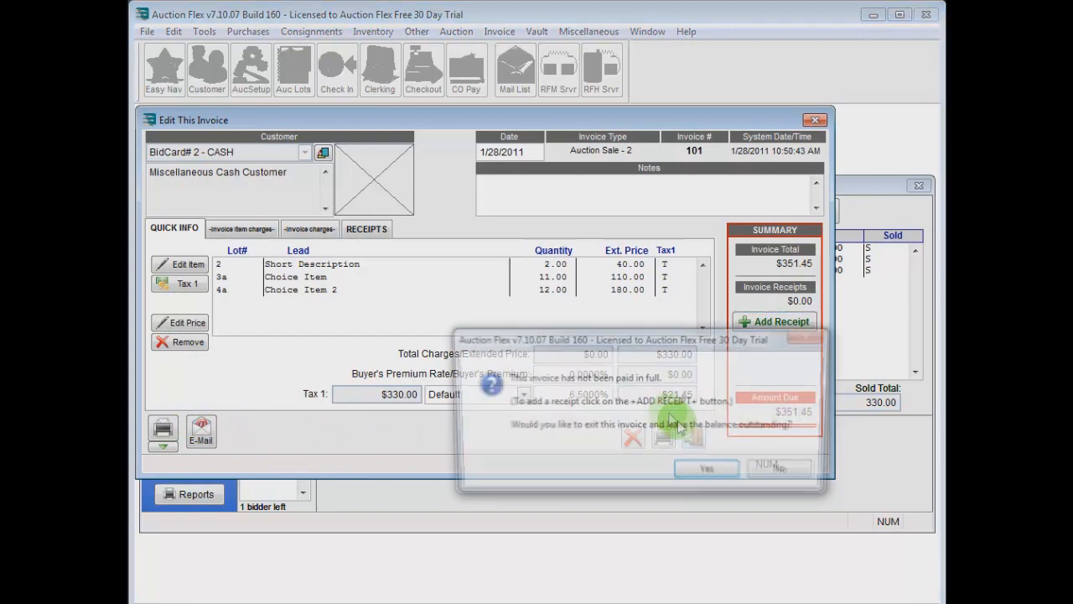
{"action": "left_click", "coordinate": [709, 473]}
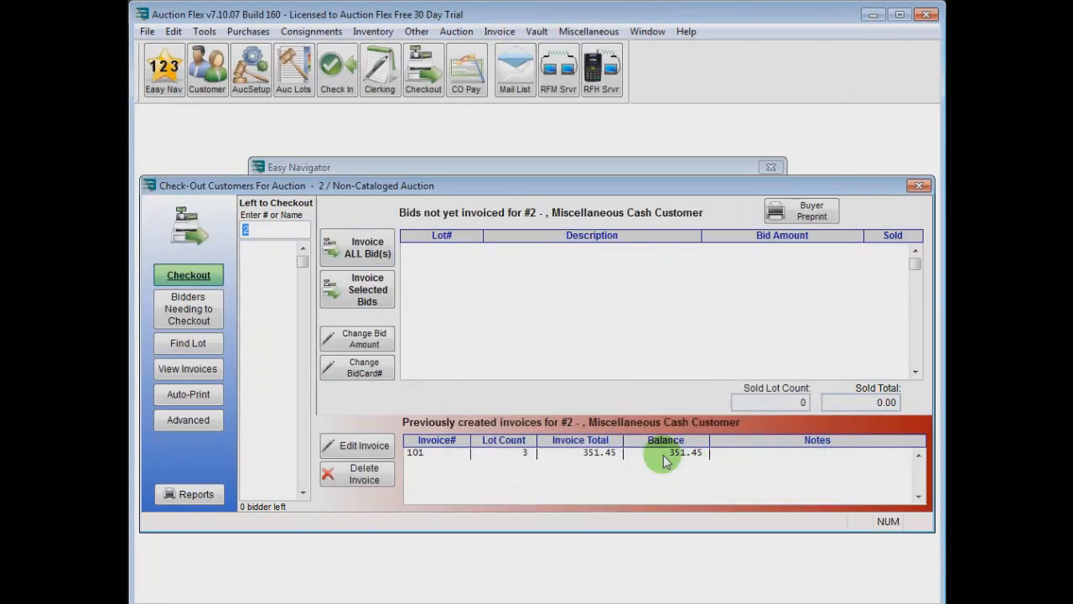
Step: Filter the auction's invoice list to those with a balance due and open bidder 2's invoice
{"action": "left_click", "coordinate": [513, 454]}
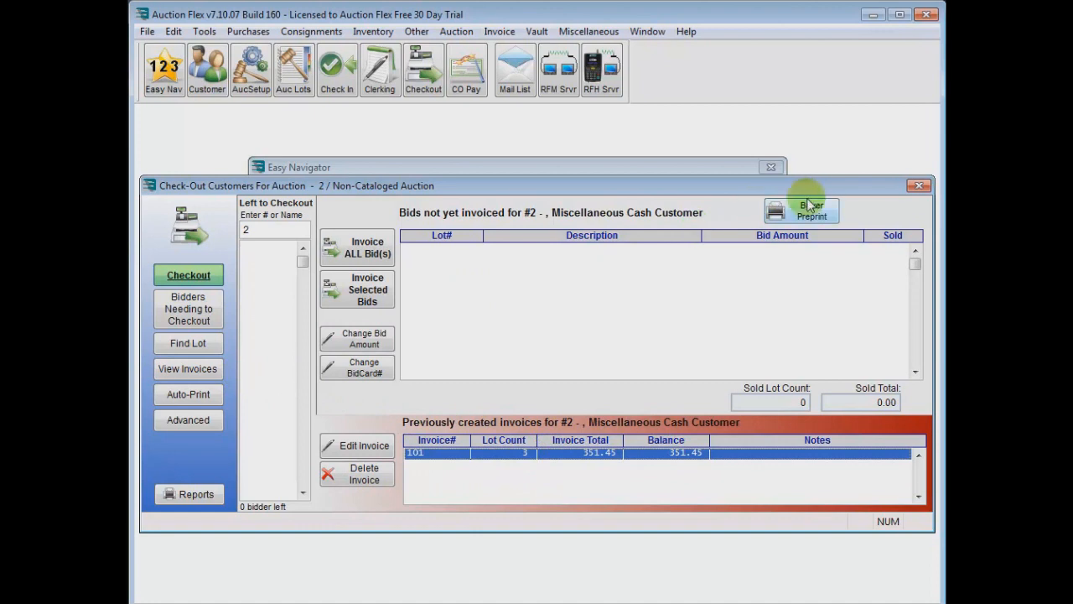
{"action": "left_click", "coordinate": [191, 372]}
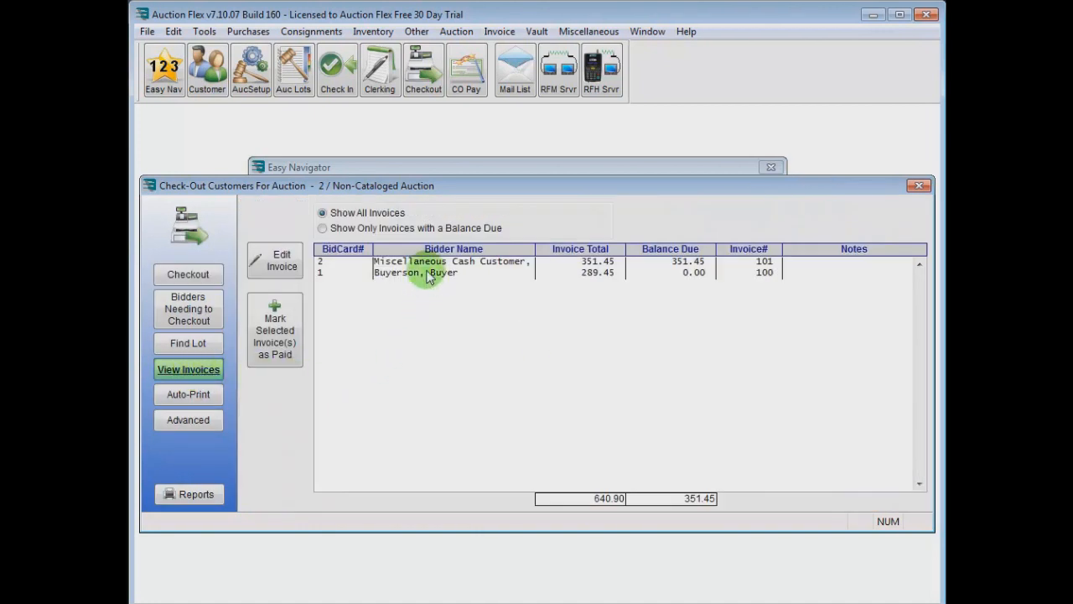
{"action": "left_click", "coordinate": [353, 229]}
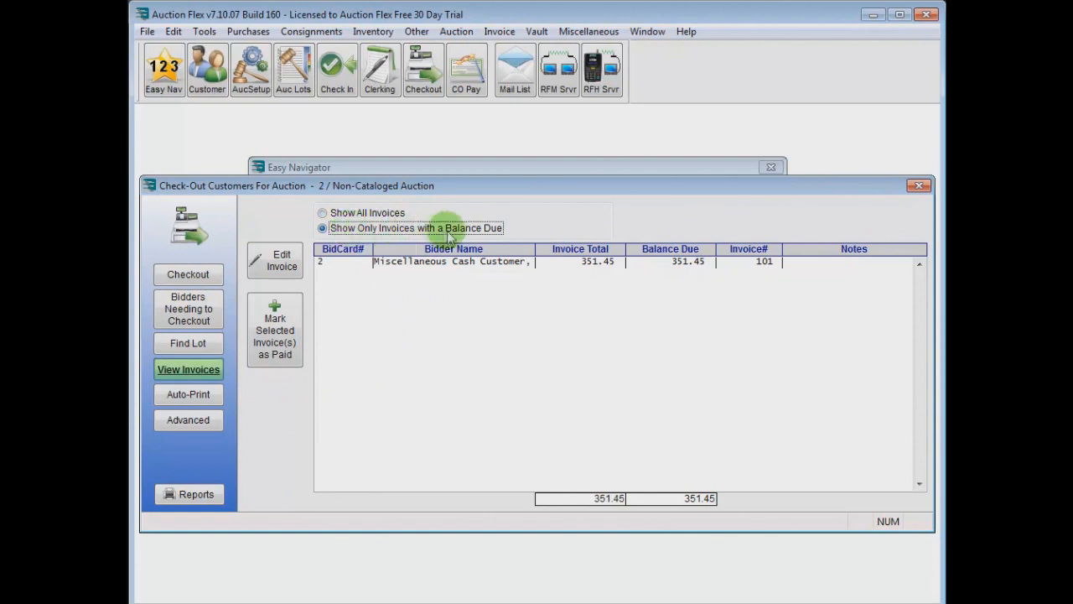
{"action": "left_click", "coordinate": [580, 261]}
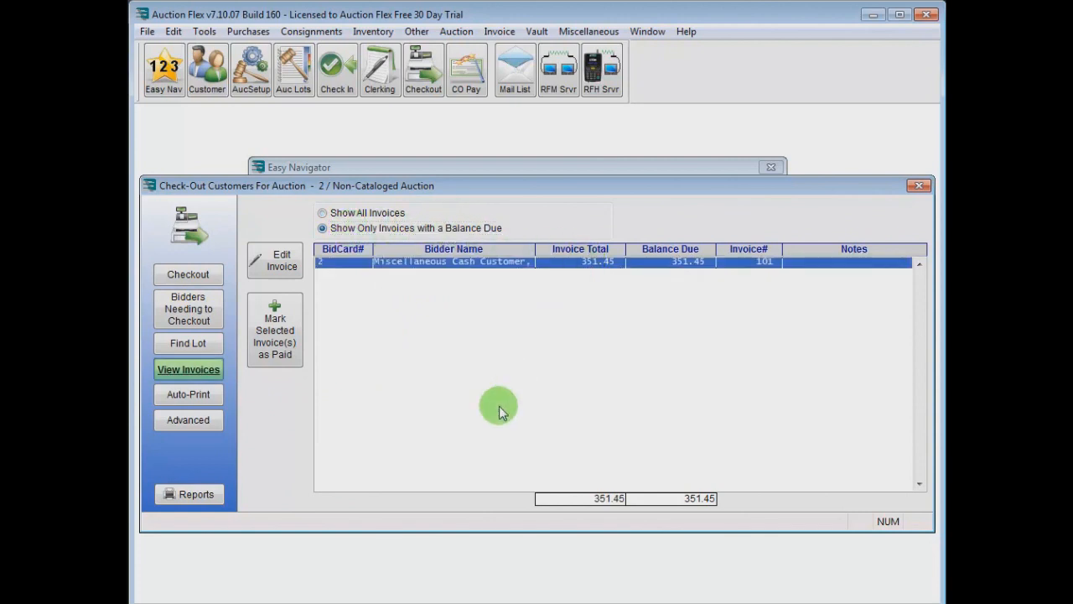
{"action": "double_click", "coordinate": [504, 263]}
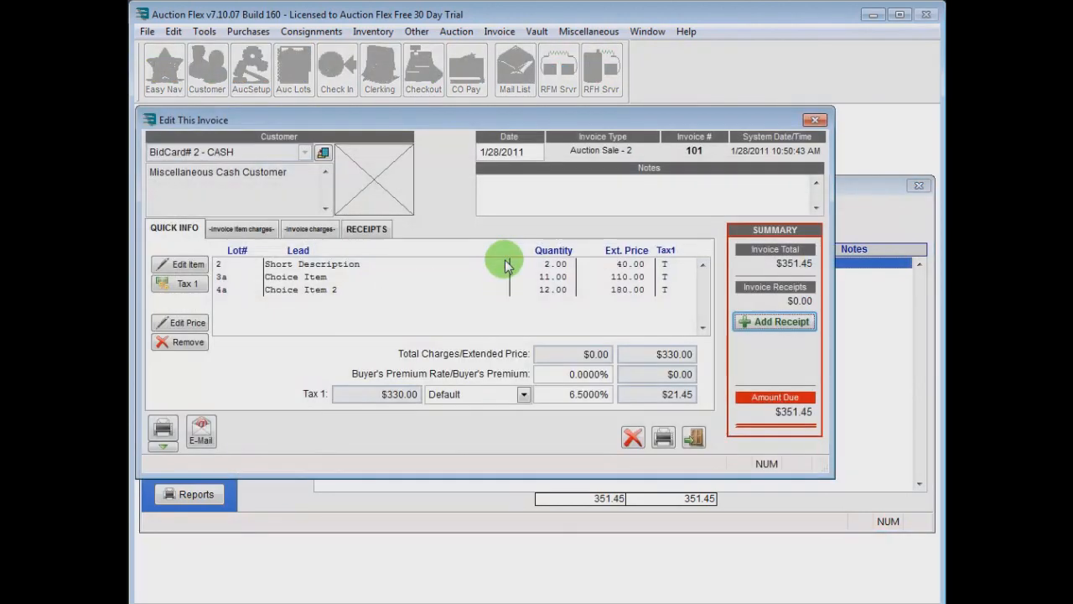
Step: Record a check receipt for bidder 2's full $351.45 with the check number noted, skip printing, and close the invoice and check-out
{"action": "left_click", "coordinate": [777, 322]}
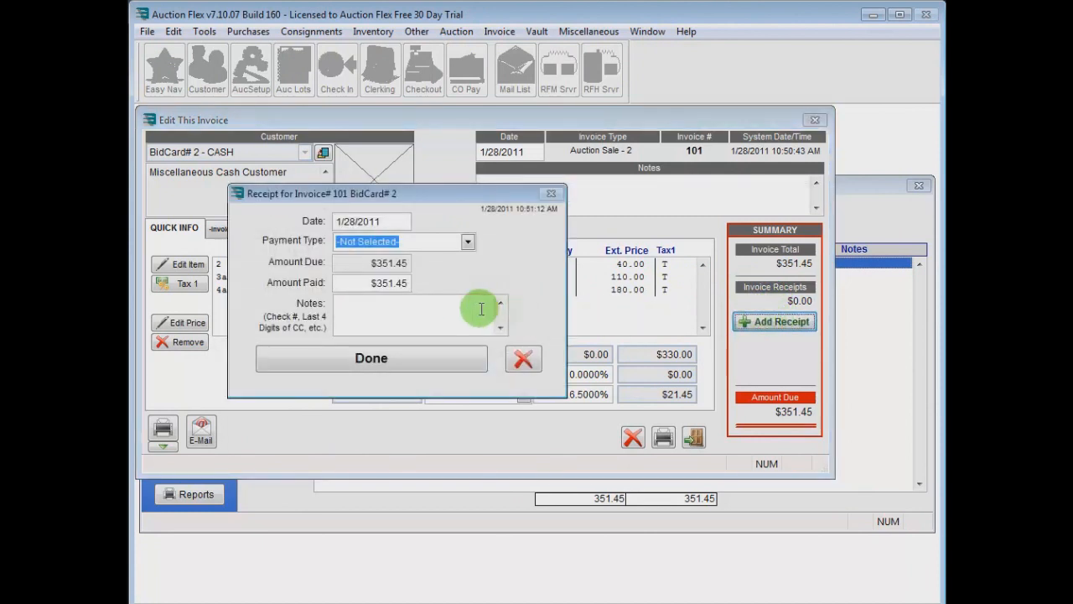
{"action": "left_click", "coordinate": [460, 241]}
{"action": "left_click", "coordinate": [376, 300]}
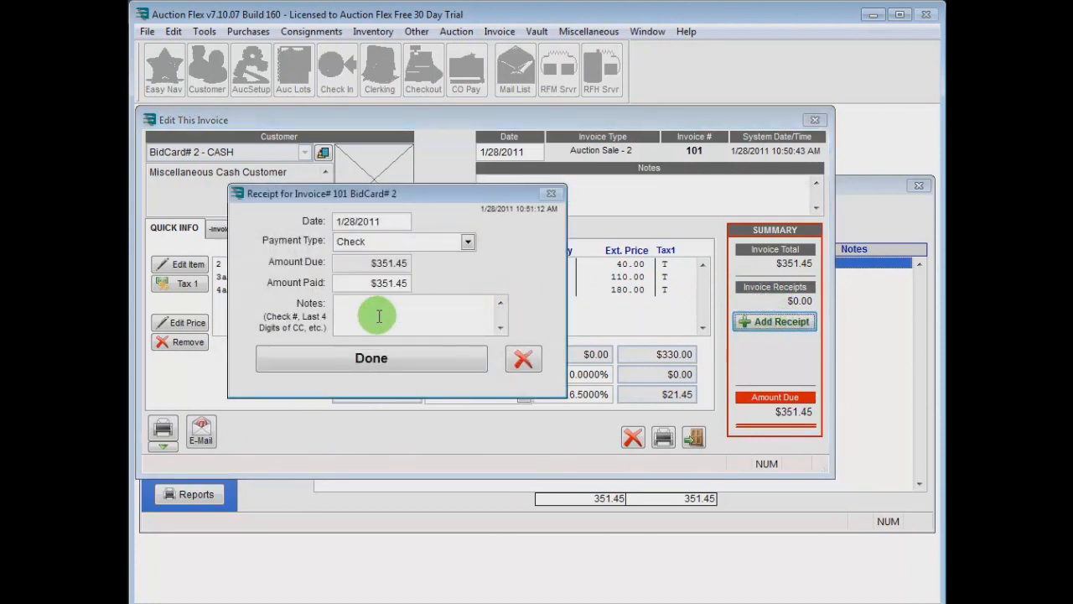
{"action": "type", "text": "Check #"}
{"action": "type", "text": "5648"}
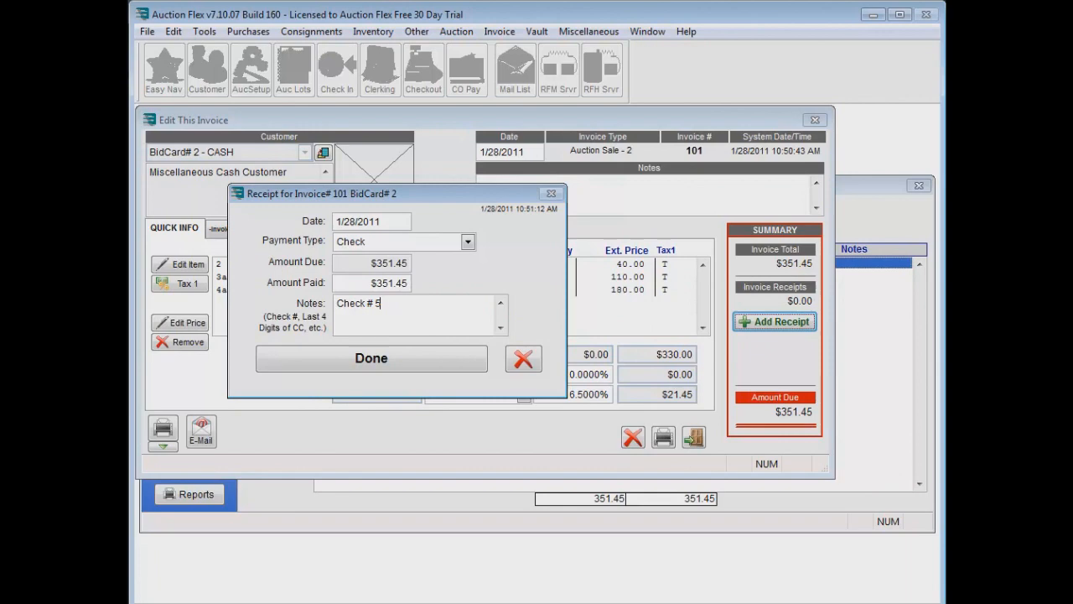
{"action": "left_click", "coordinate": [432, 360]}
{"action": "left_click", "coordinate": [478, 236]}
{"action": "left_click", "coordinate": [693, 437]}
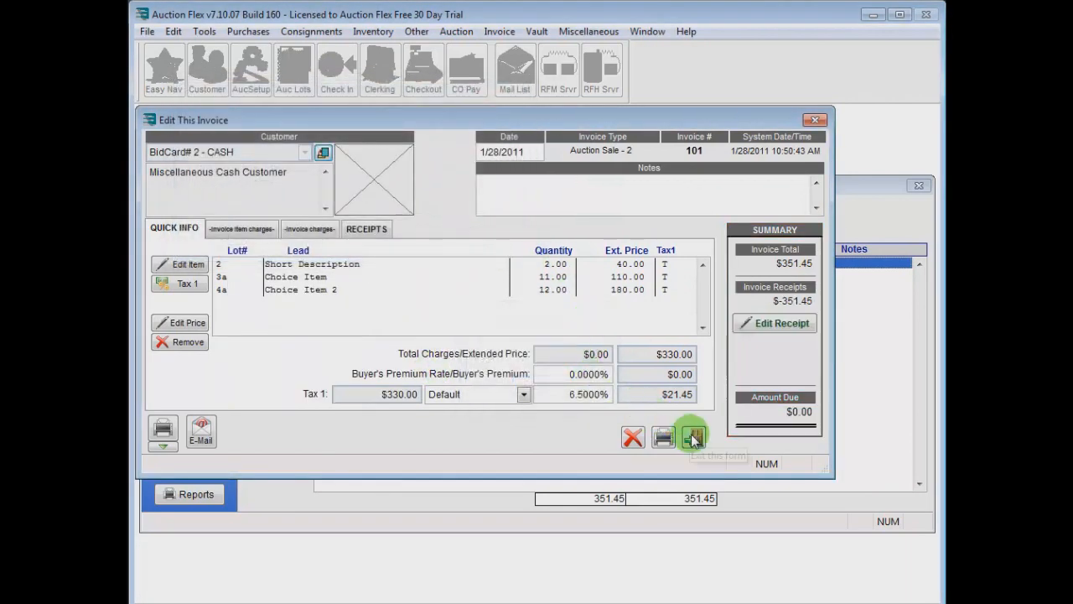
{"action": "left_click", "coordinate": [919, 185]}
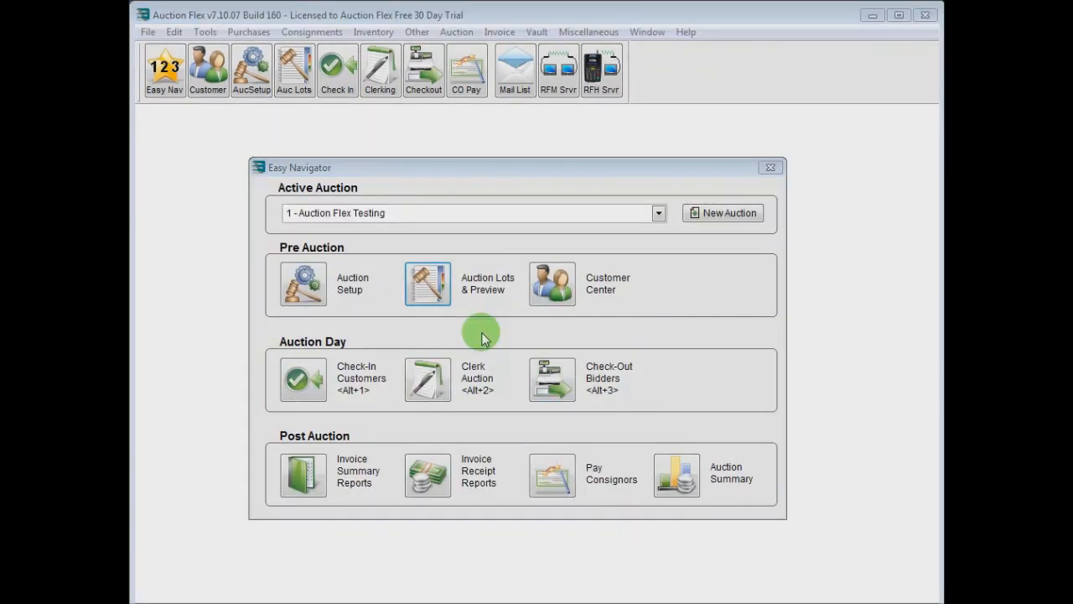